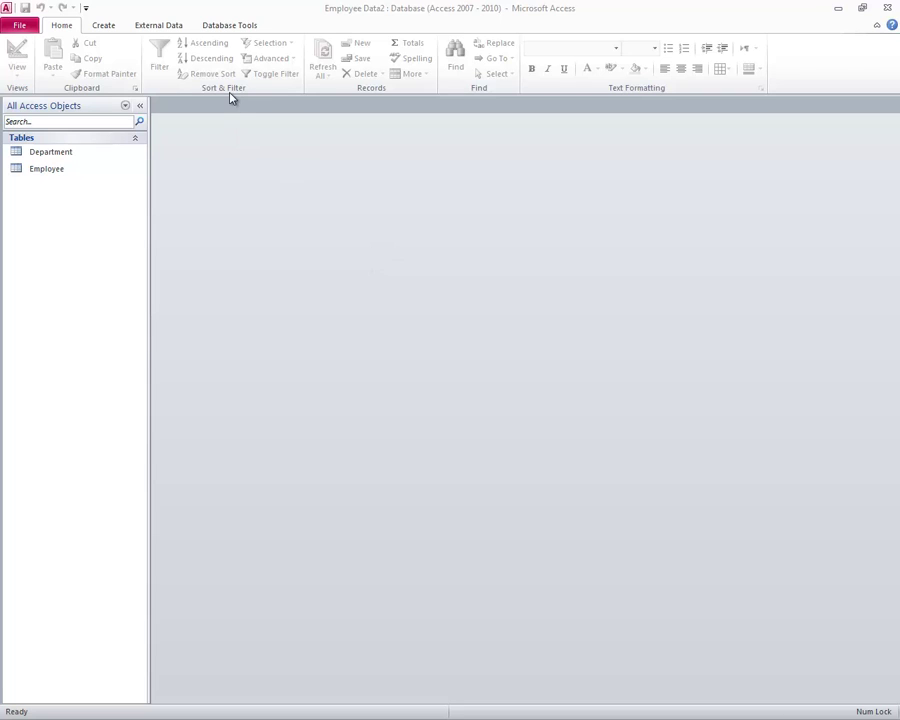
# Start the Form Wizard and include all fields of the Employee table in the new form.
pyautogui.click(103, 27)
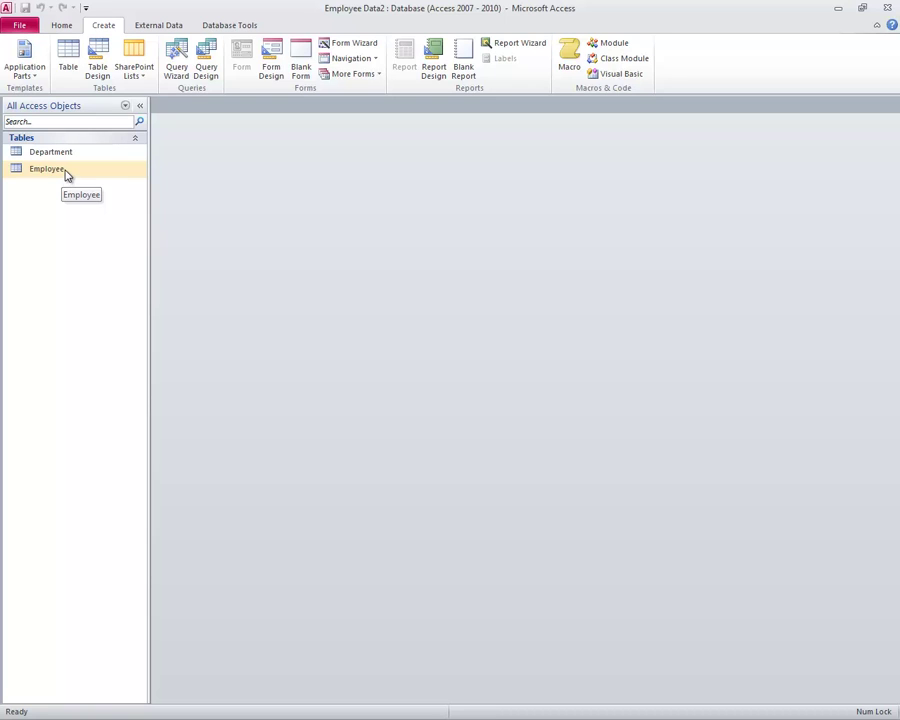
pyautogui.click(349, 46)
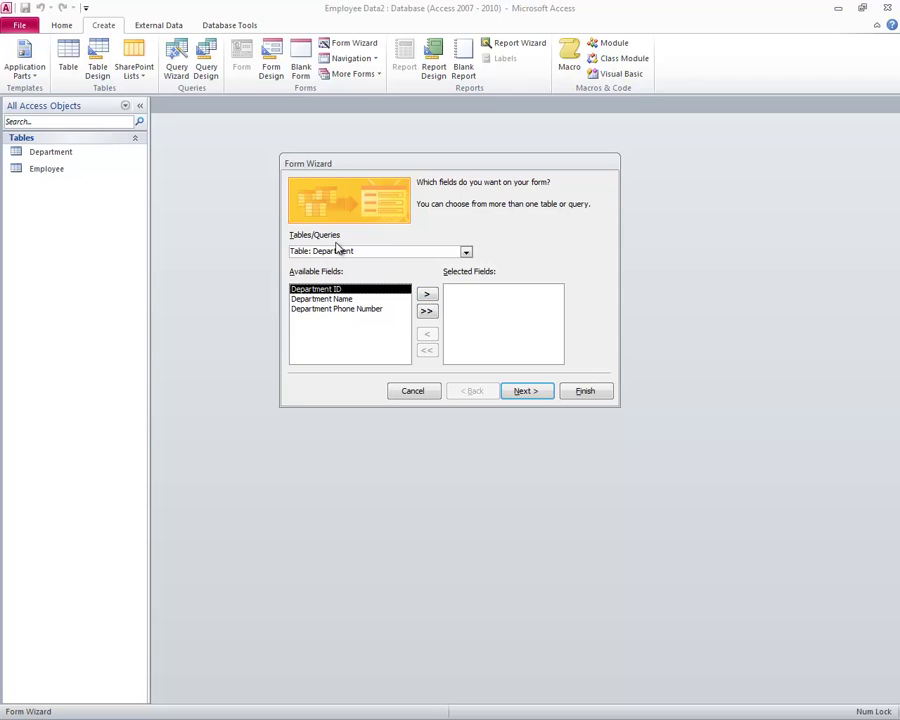
pyautogui.click(466, 252)
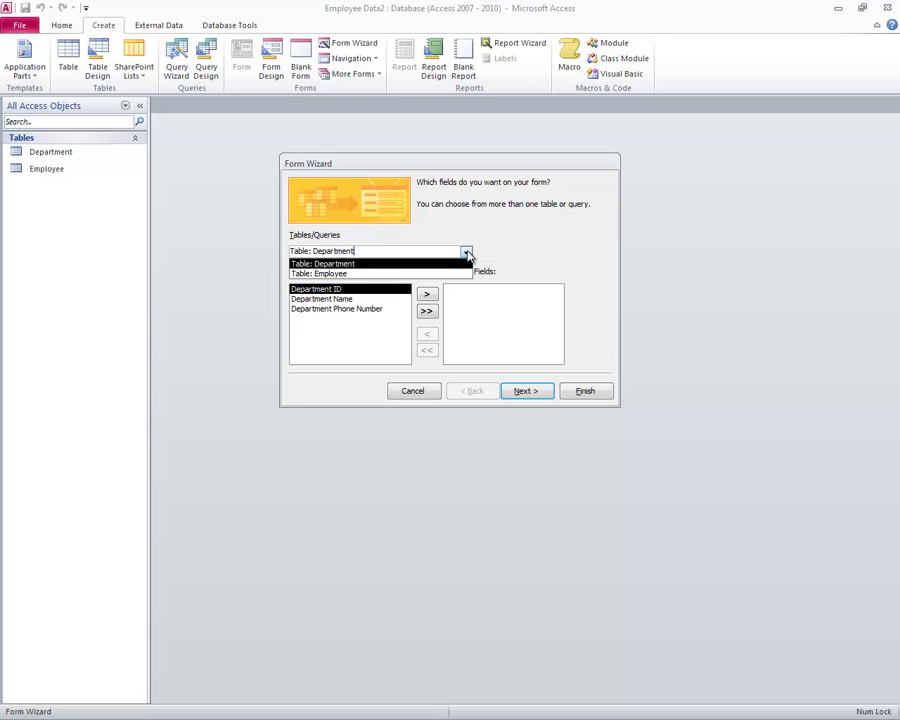
pyautogui.click(341, 274)
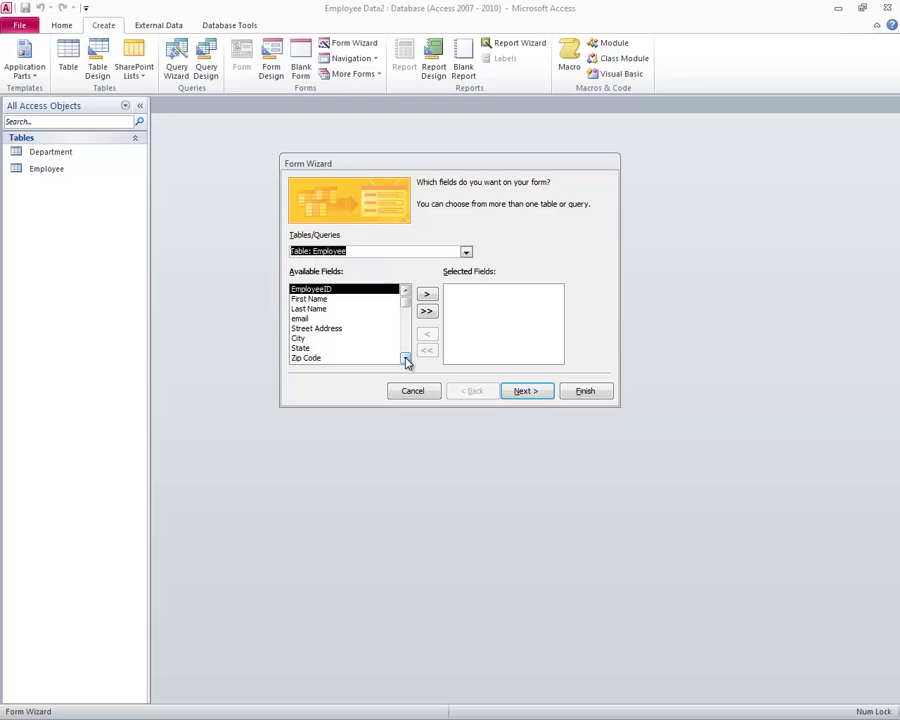
pyautogui.click(427, 313)
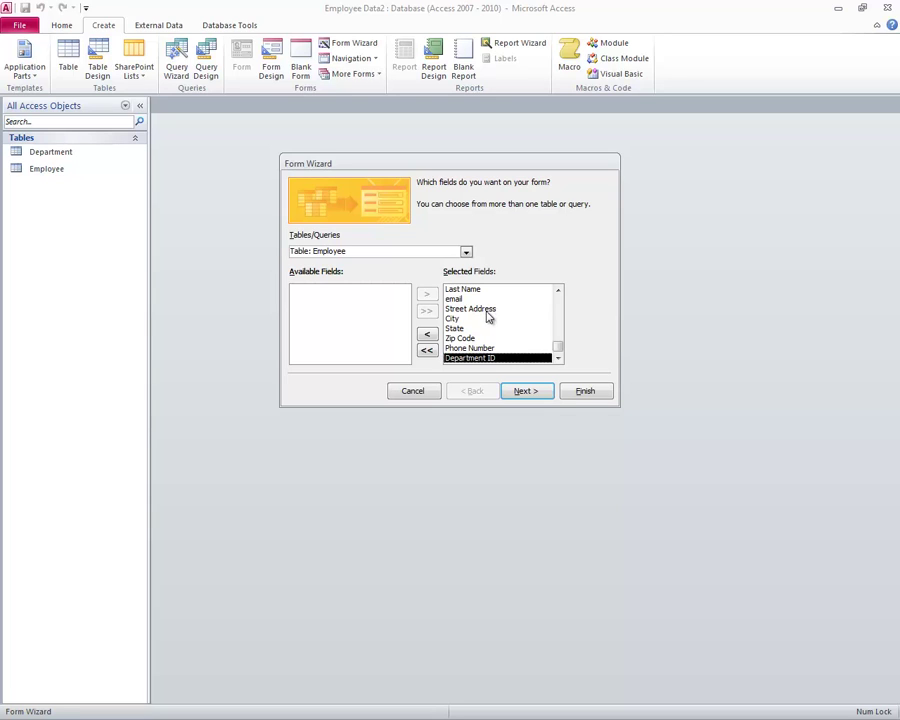
pyautogui.click(526, 391)
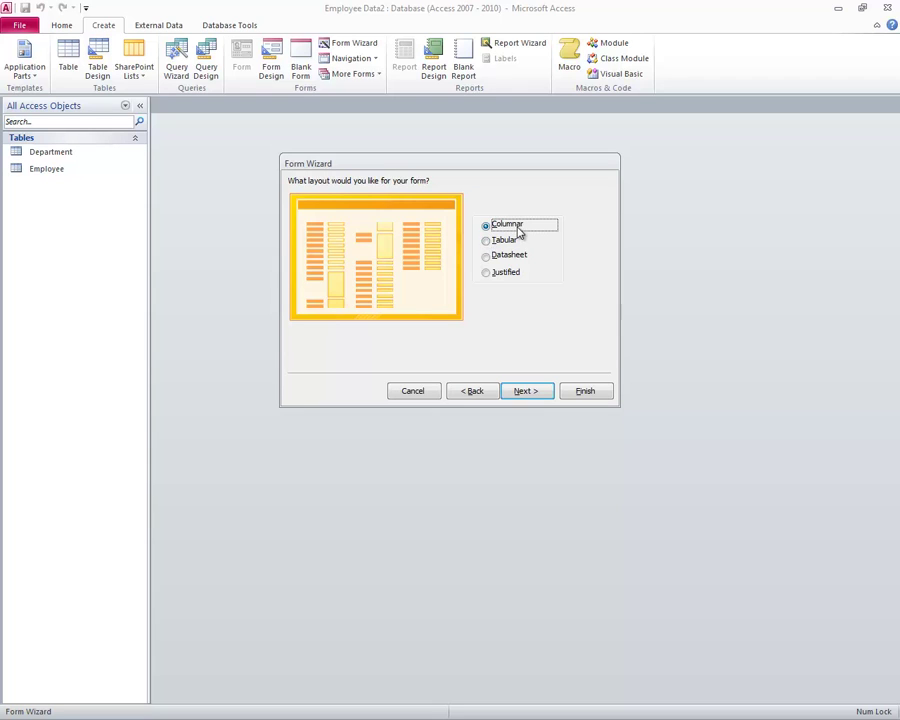
# Preview the Tabular, Datasheet and Justified layouts for the new form.
pyautogui.click(487, 241)
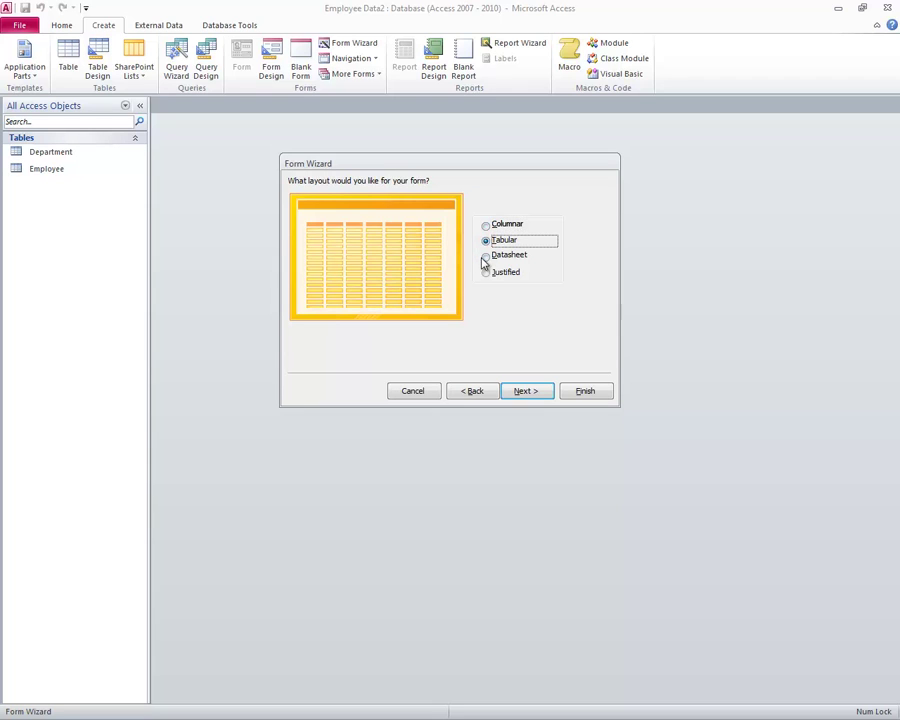
pyautogui.click(485, 256)
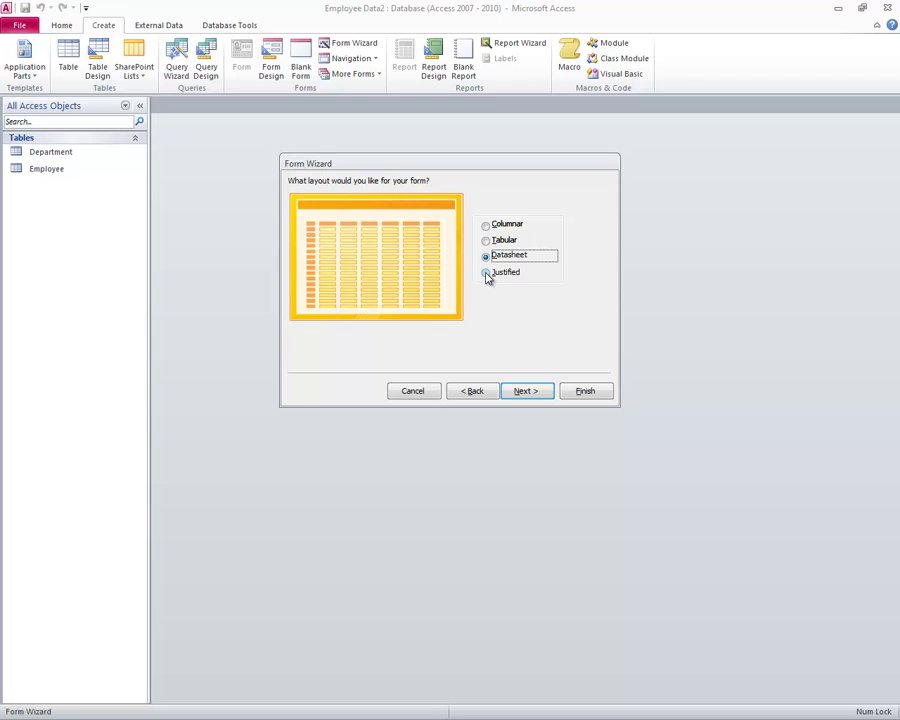
pyautogui.click(486, 274)
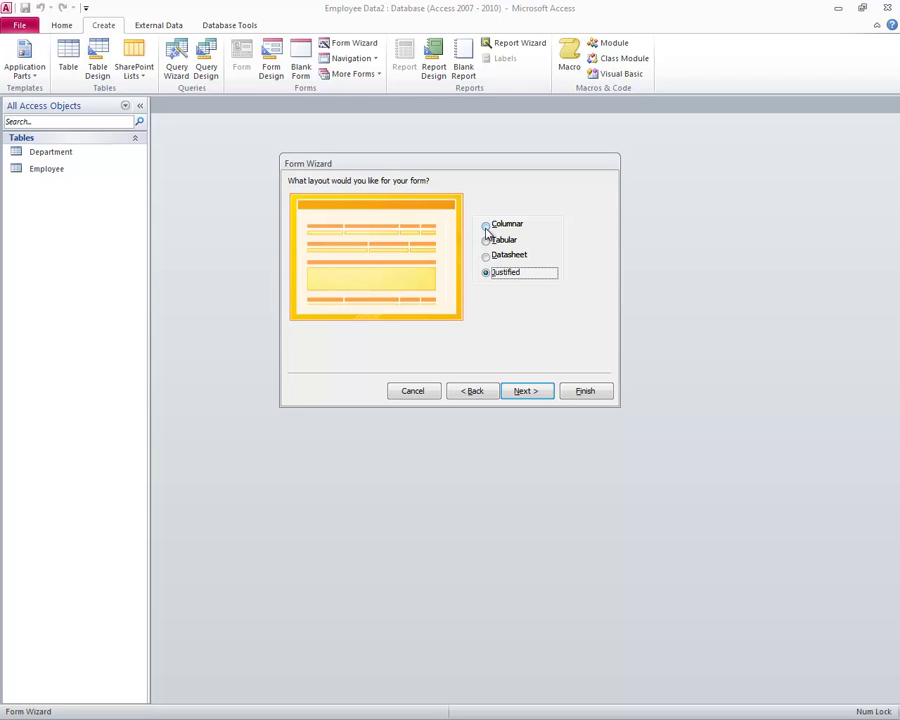
# Choose the Columnar layout and finish the form with the title Employee, opening it to view or enter information.
pyautogui.click(486, 226)
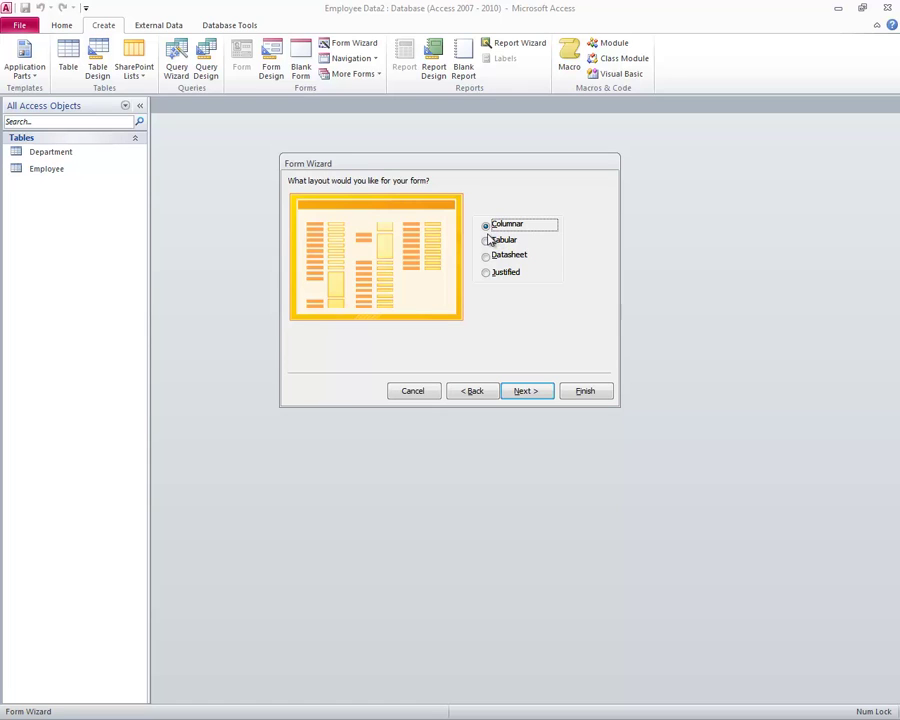
pyautogui.click(526, 392)
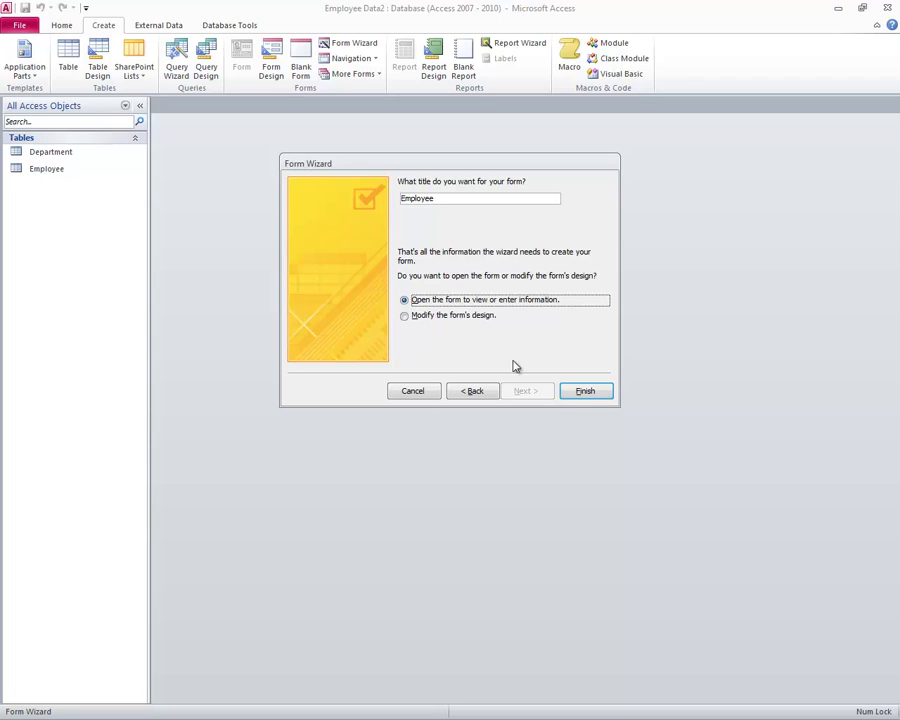
pyautogui.click(585, 392)
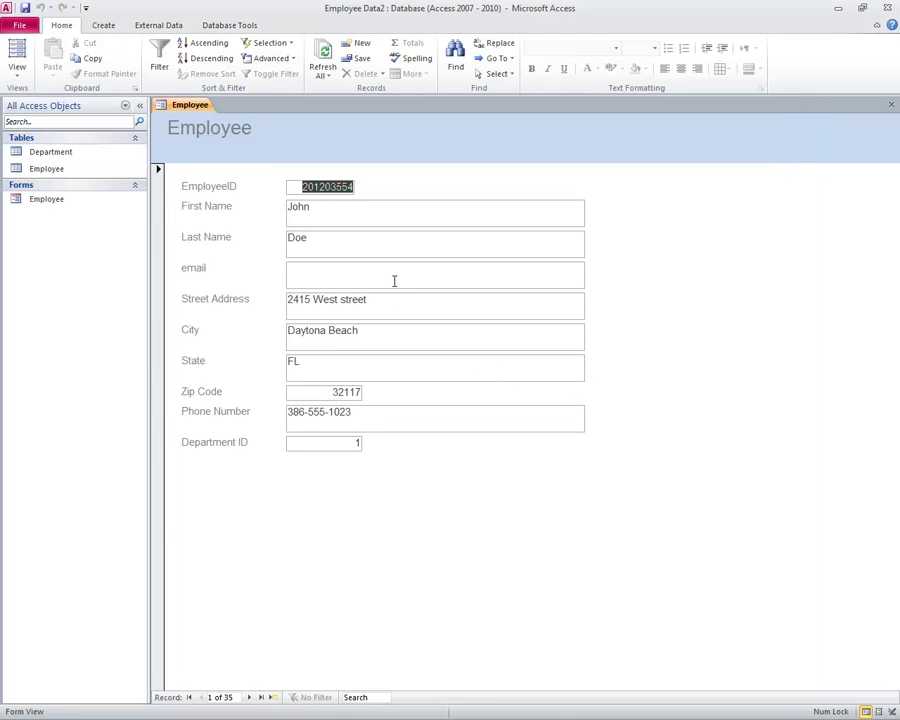
# Browse the Employee form's records, going backward from the last record and stepping back and forth between neighbouring ones.
pyautogui.click(271, 698)
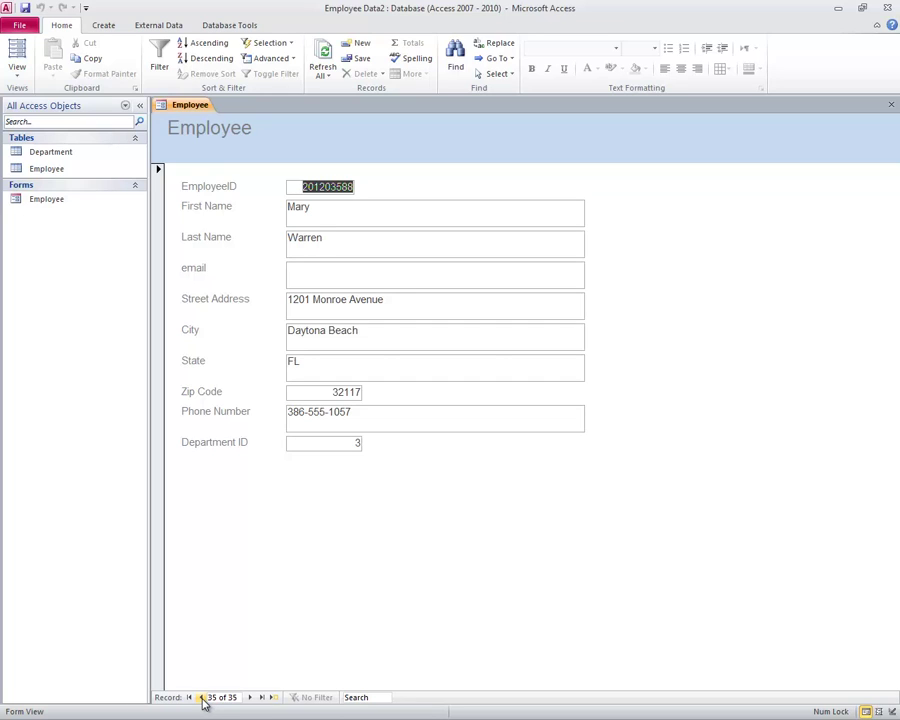
pyautogui.click(201, 698)
pyautogui.click(201, 698)
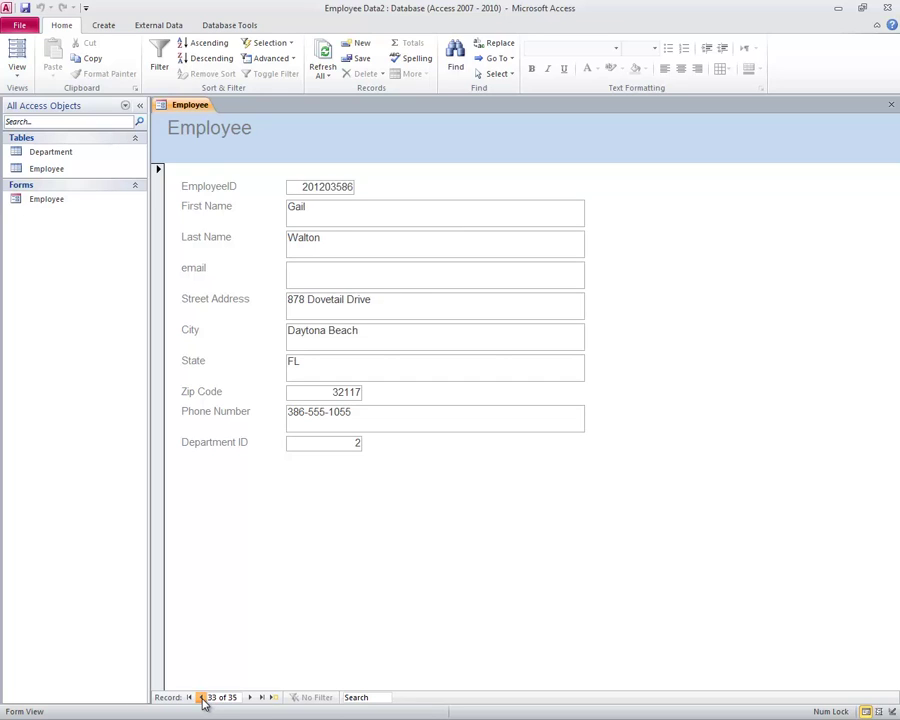
pyautogui.click(201, 698)
pyautogui.click(201, 698)
pyautogui.click(201, 698)
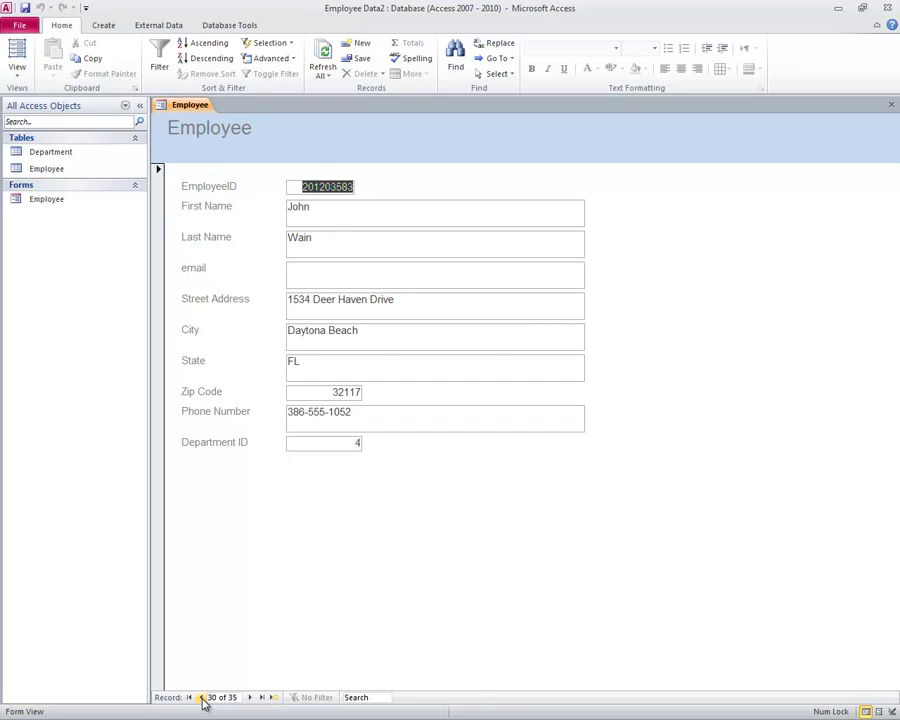
pyautogui.click(201, 698)
pyautogui.click(201, 698)
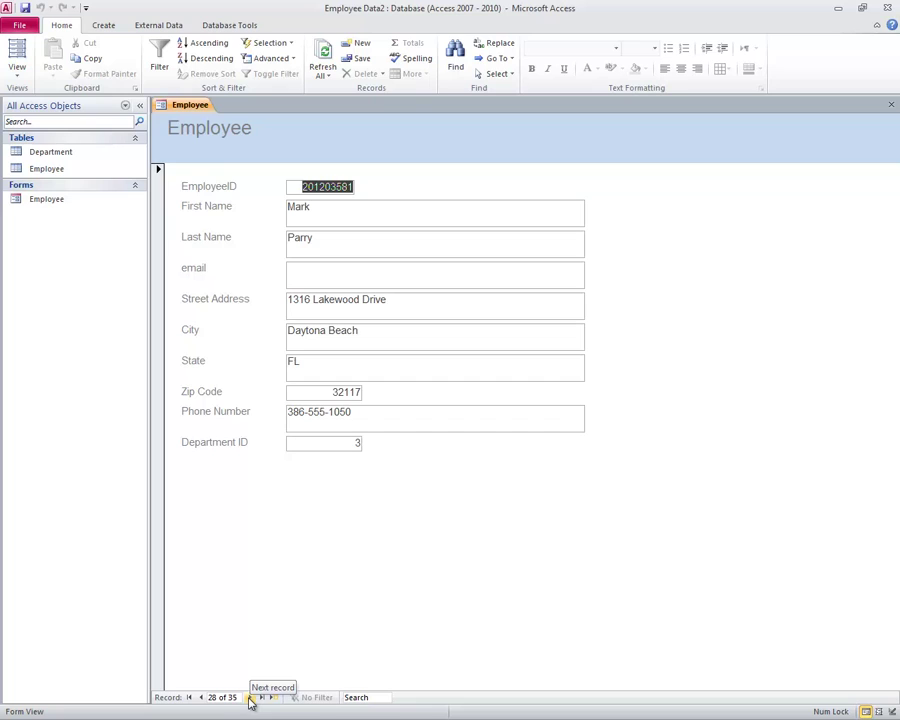
pyautogui.click(250, 698)
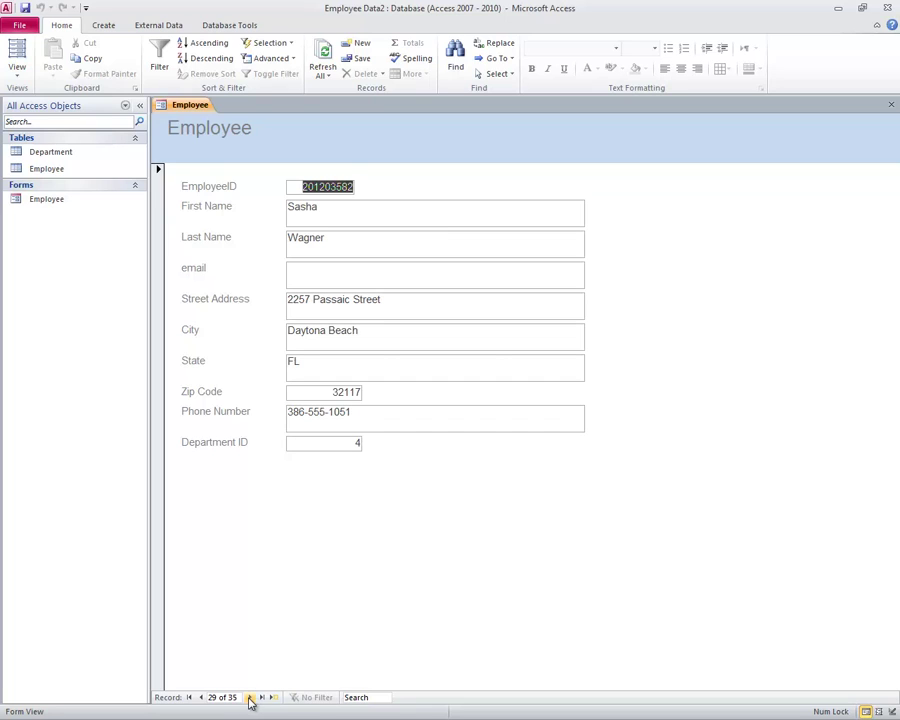
pyautogui.click(202, 698)
pyautogui.click(250, 698)
# Switch the Employee form to Design View and save it.
pyautogui.click(18, 70)
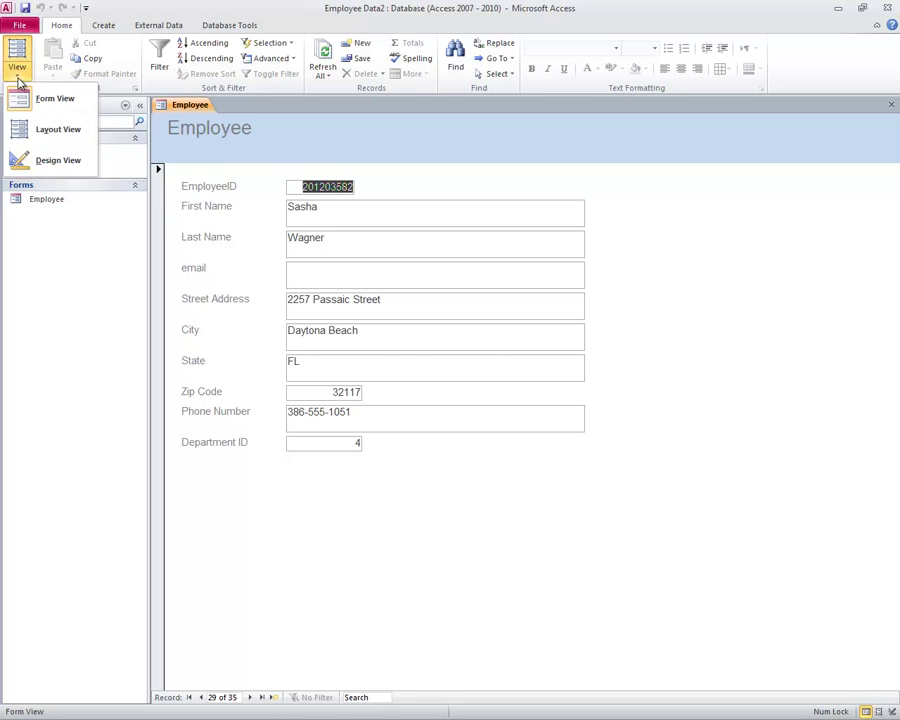
pyautogui.click(44, 162)
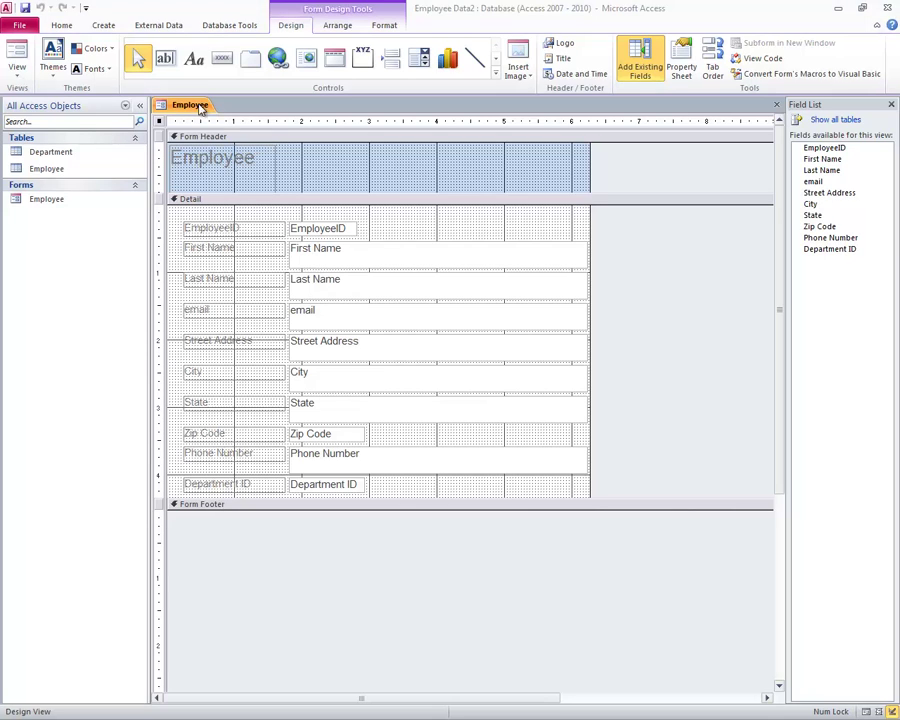
pyautogui.click(24, 9)
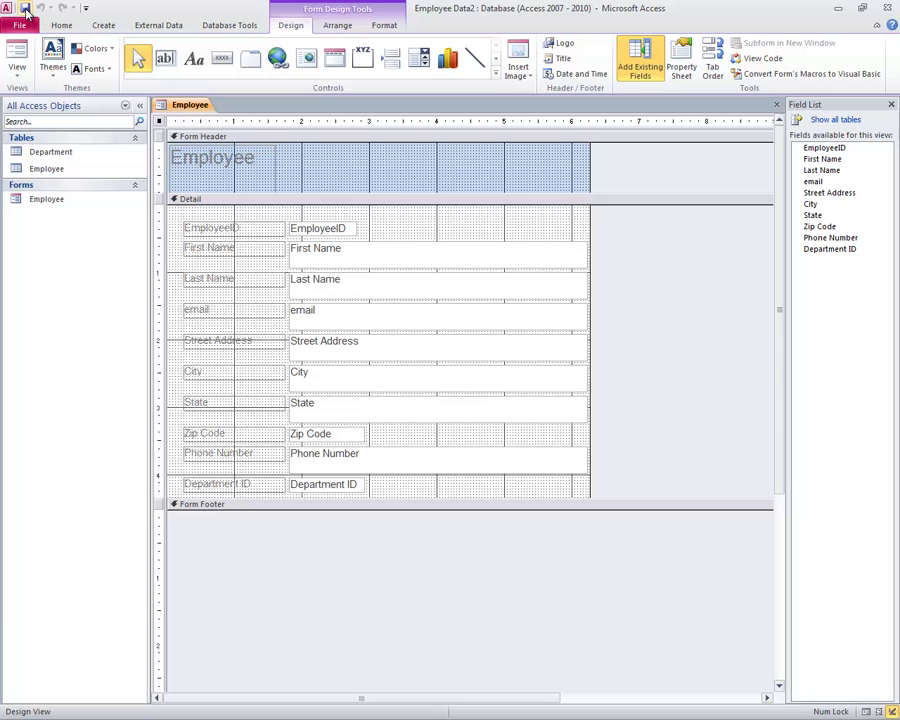
# Create an empty form in Design View and save it under the name Main.
pyautogui.click(104, 27)
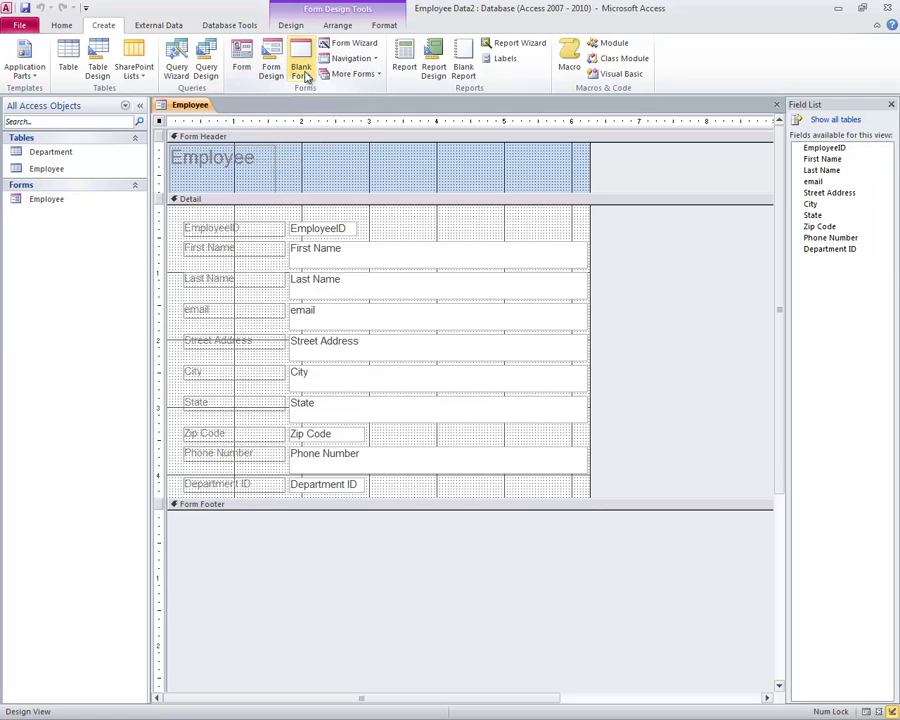
pyautogui.click(270, 70)
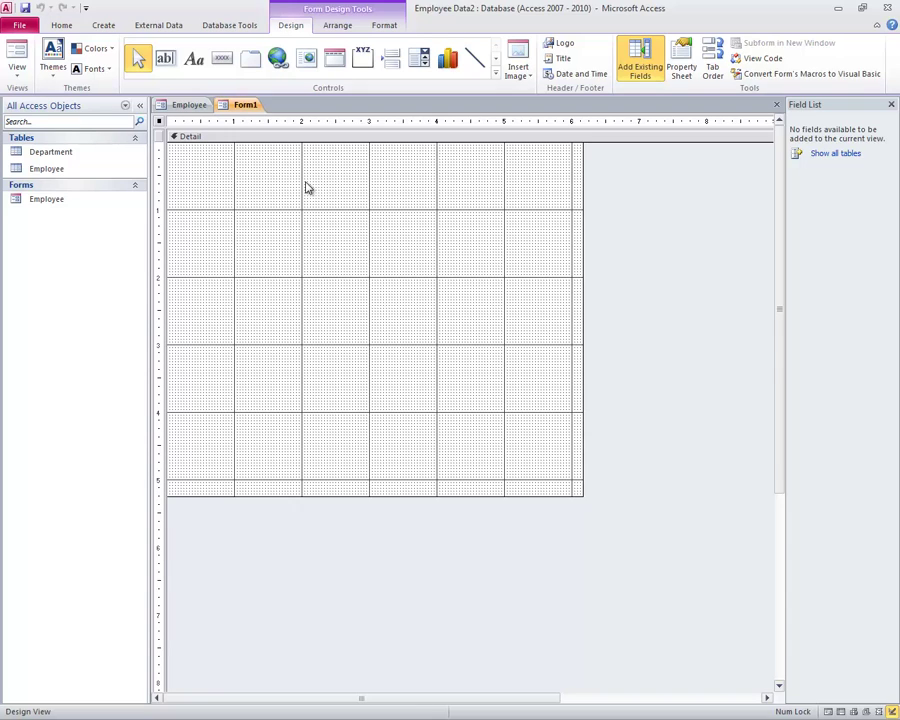
pyautogui.rightClick(248, 108)
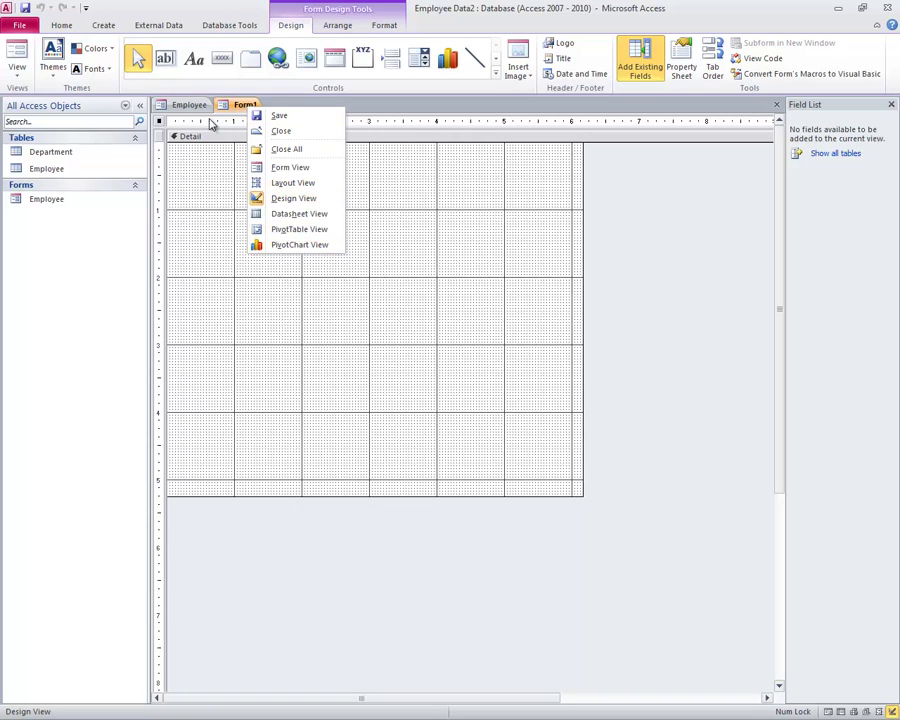
pyautogui.click(280, 117)
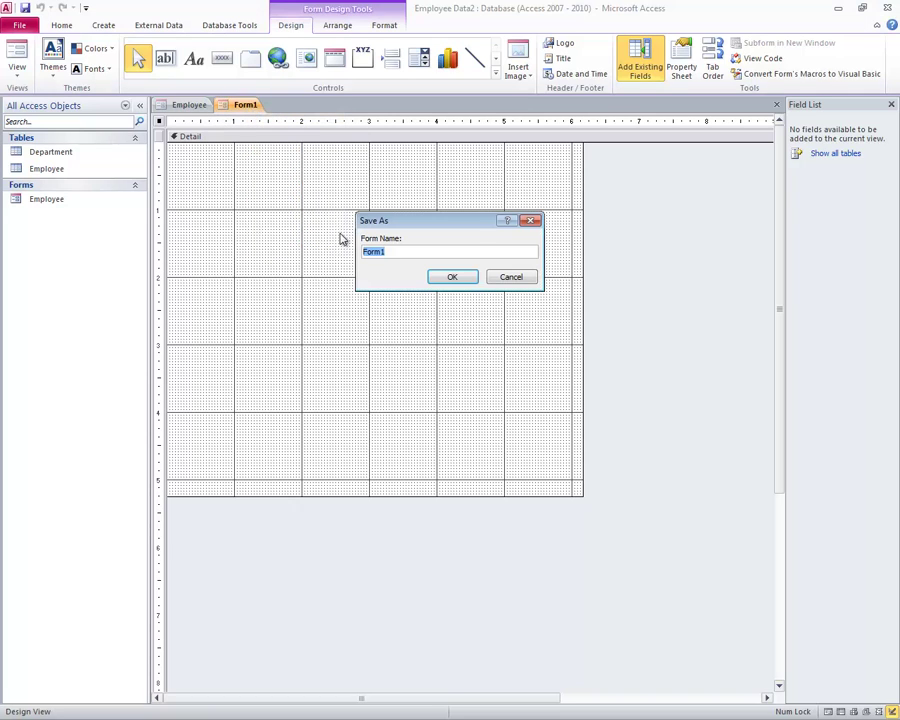
pyautogui.write('Main')
pyautogui.click(452, 279)
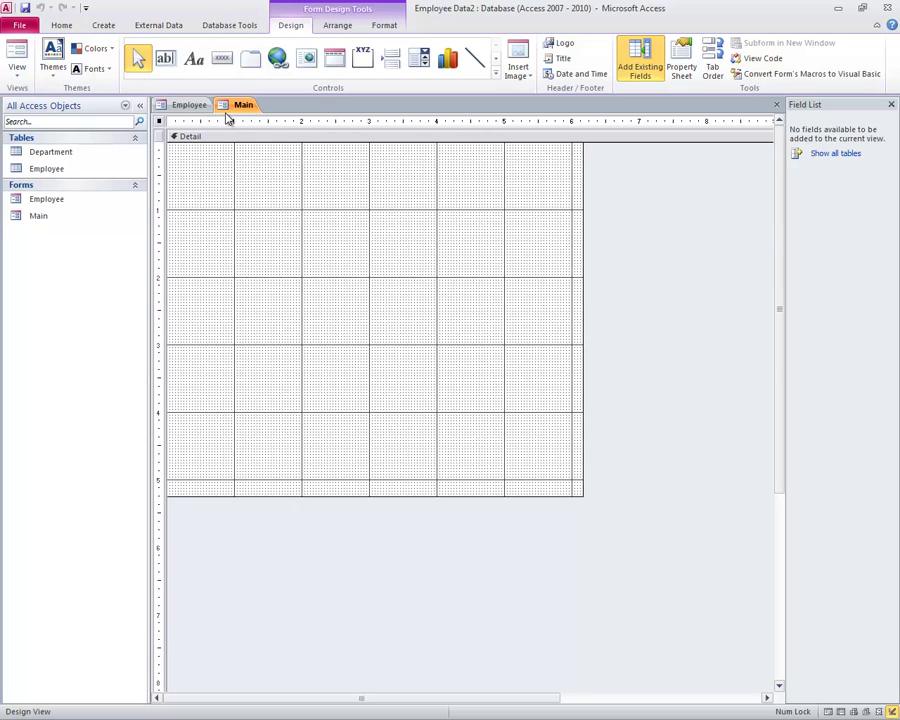
# Draw a label about 3.6 inches wide and 1.4 inches tall in the upper middle of the Main form's Detail section.
pyautogui.click(194, 58)
pyautogui.moveTo(254, 179); pyautogui.dragTo(499, 273)
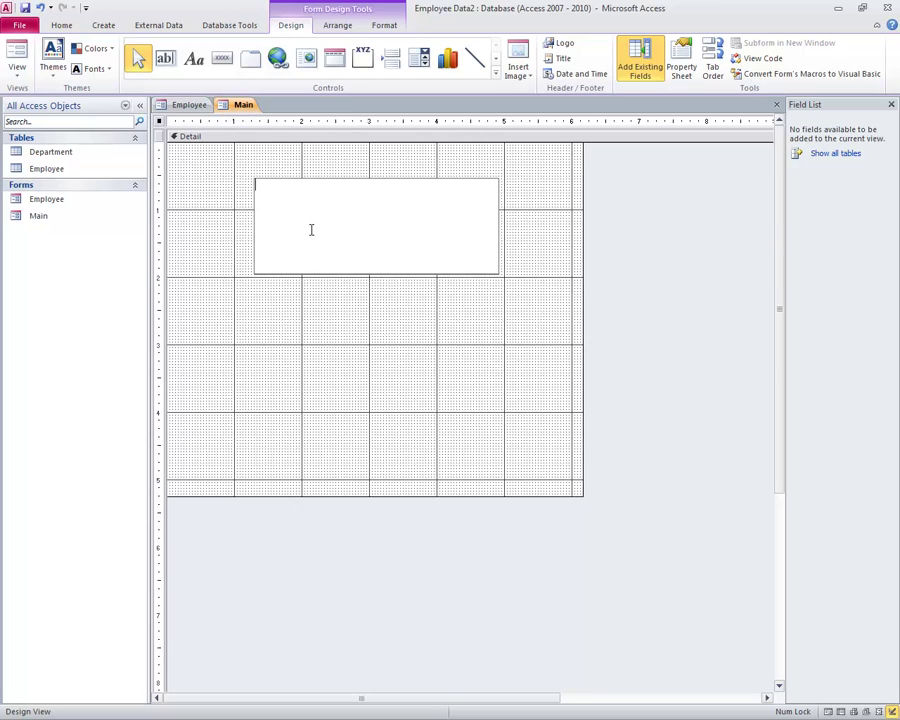
pyautogui.write('Welocome to')
pyautogui.press('BackSpace')
pyautogui.press('BackSpace')
pyautogui.press('BackSpace')
pyautogui.press('BackSpace')
pyautogui.press('BackSpace')
pyautogui.press('BackSpace')
pyautogui.press('BackSpace')
pyautogui.press('BackSpace')
pyautogui.press('BackSpace')
pyautogui.press('BackSpace')
pyautogui.press('BackSpace')
pyautogui.press('BackSpace')
# Enter "ABC Organization INC." as the text of the new label.
pyautogui.write('ABC Organization IN')
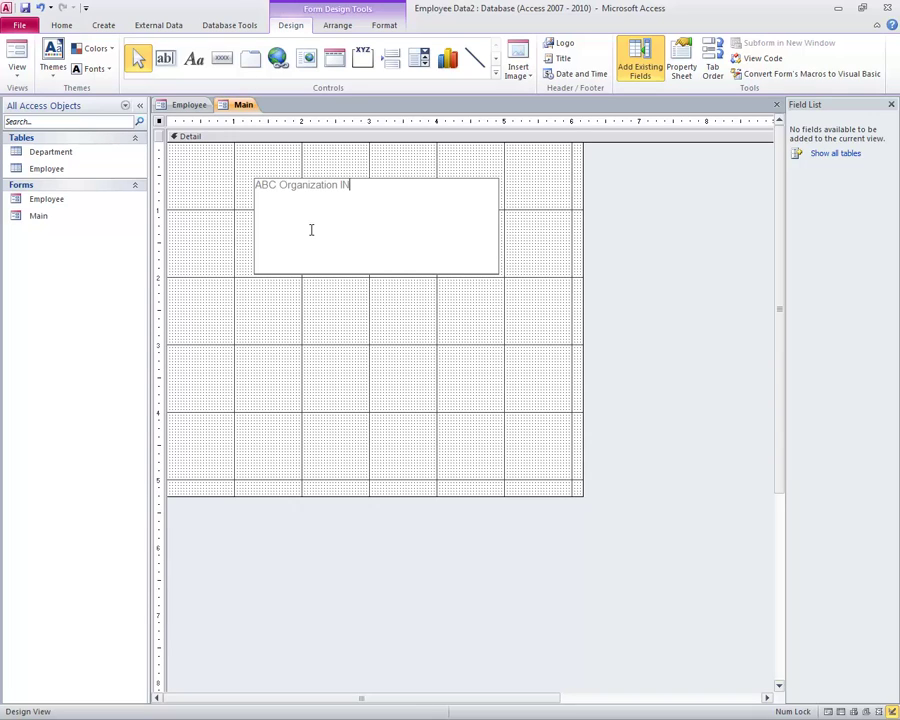
pyautogui.write('C.')
pyautogui.moveTo(366, 184); pyautogui.dragTo(254, 184)
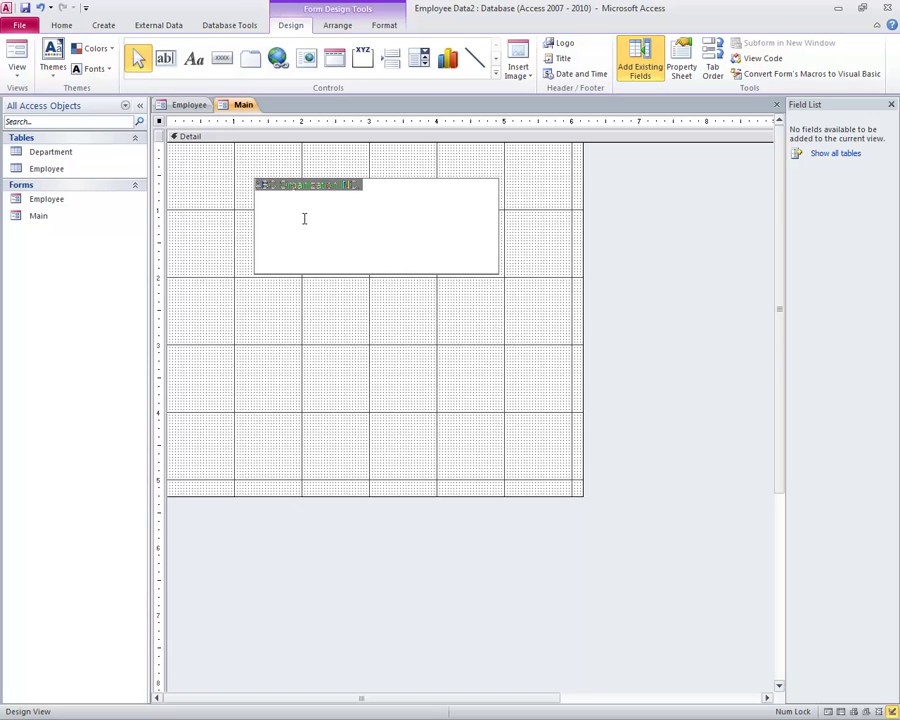
pyautogui.click(382, 192)
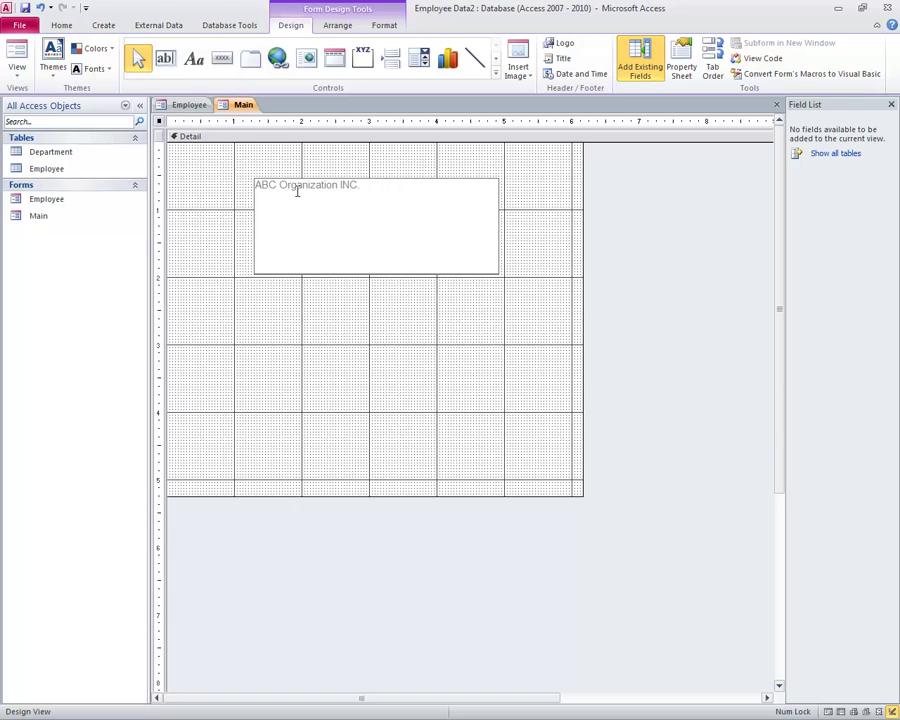
# Set the font color of the "ABC Organization INC." label to the standard red.
pyautogui.click(253, 209)
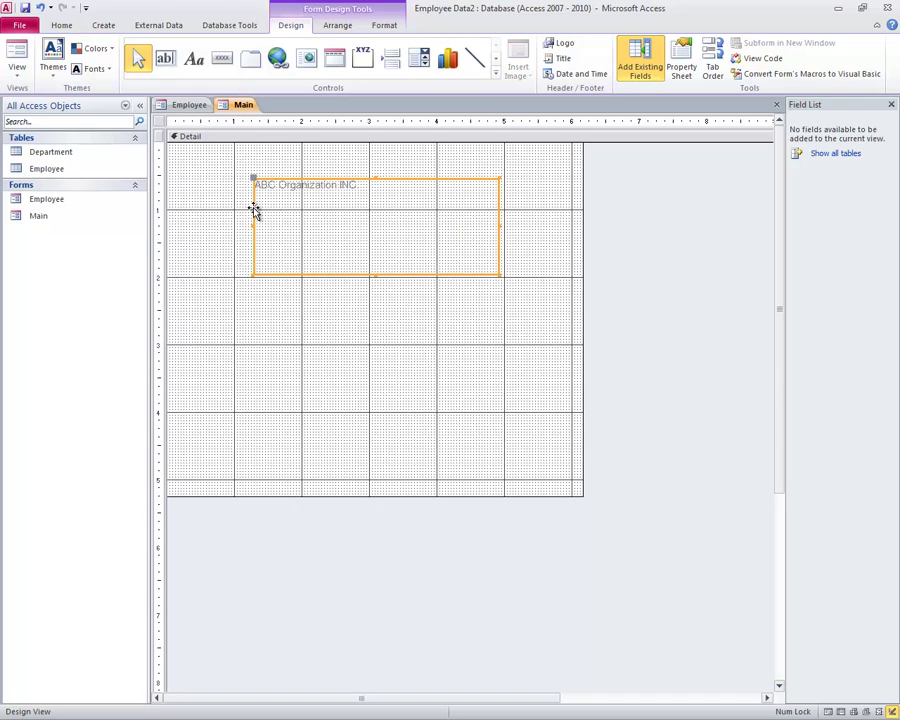
pyautogui.click(112, 53)
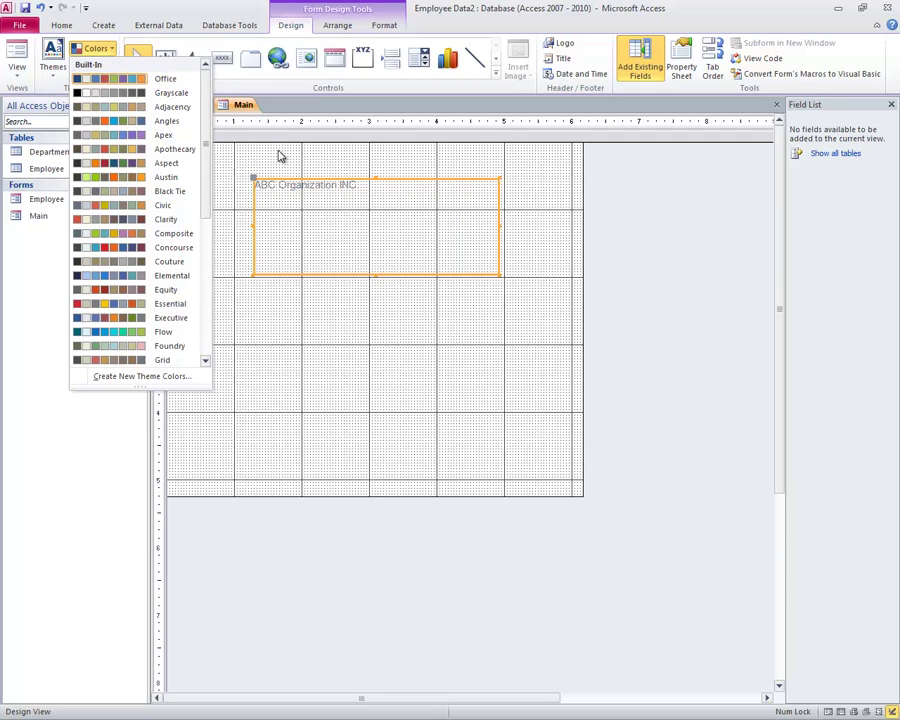
pyautogui.click(61, 25)
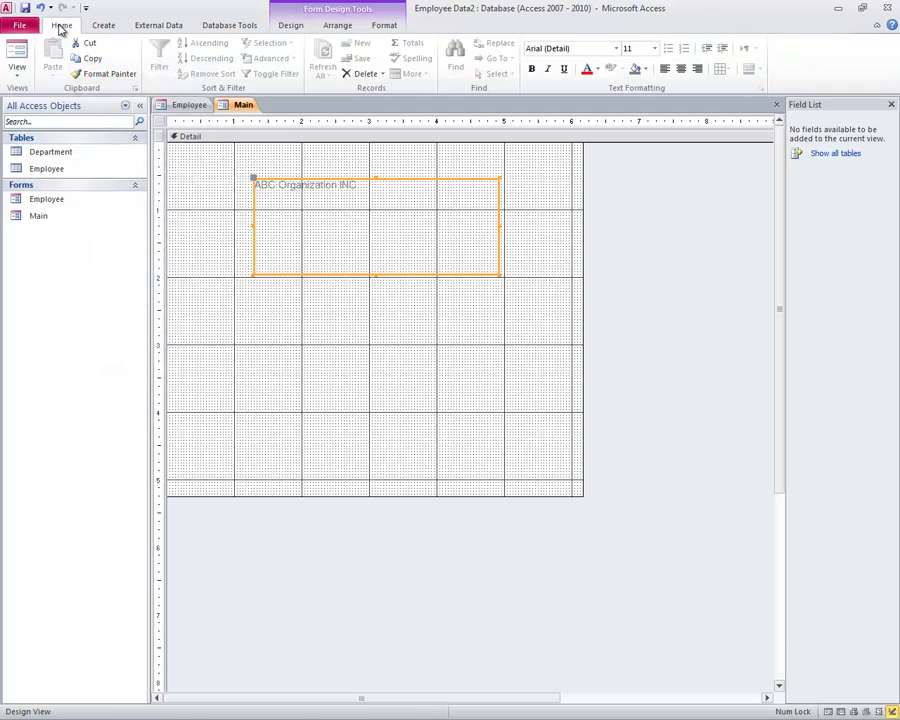
pyautogui.click(598, 69)
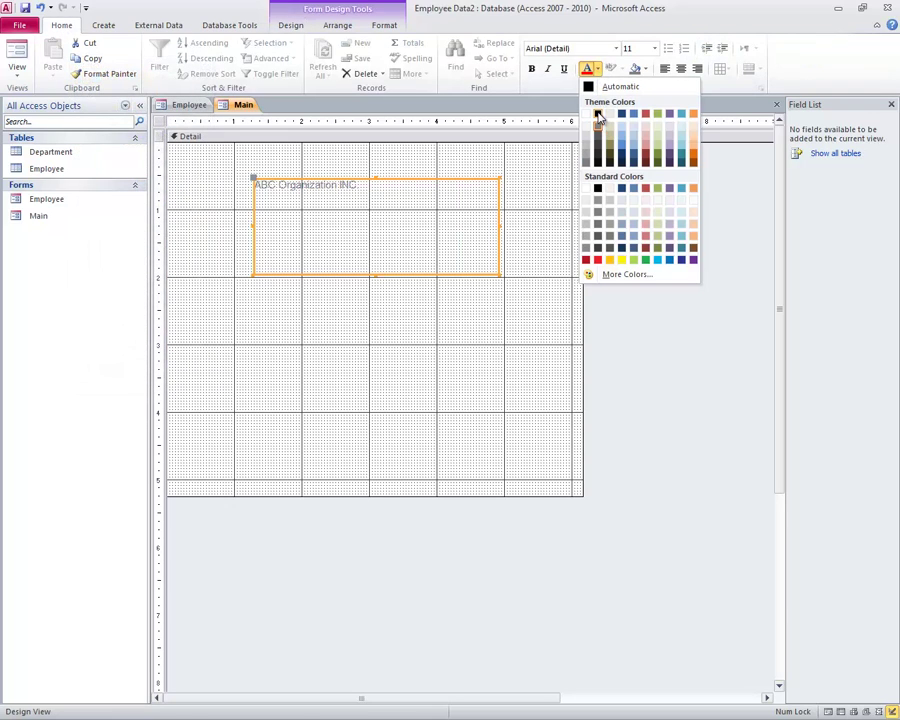
pyautogui.click(598, 115)
pyautogui.click(598, 72)
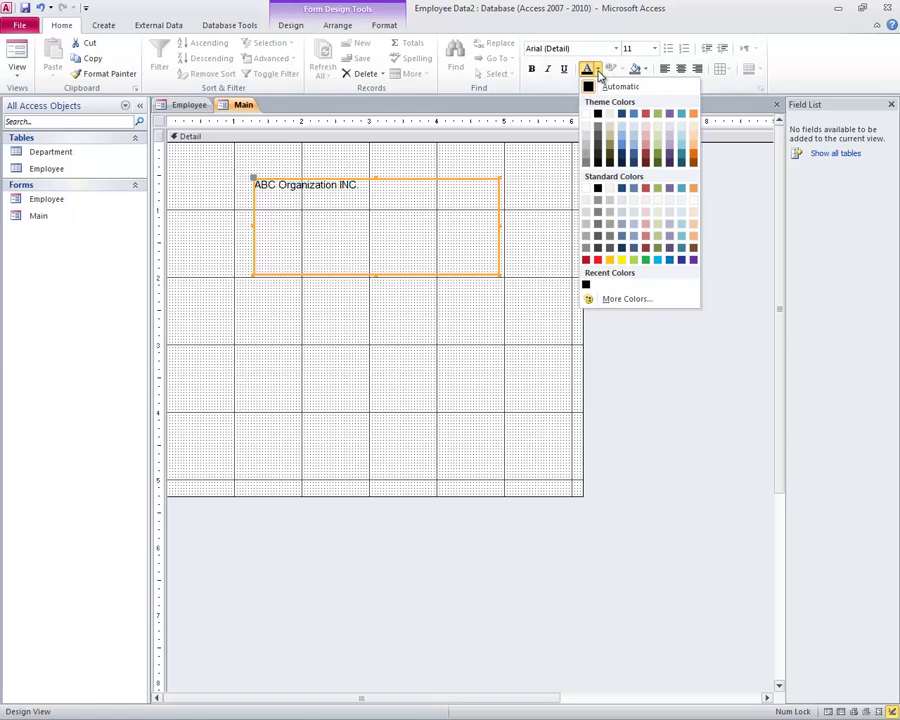
pyautogui.click(621, 153)
pyautogui.click(598, 69)
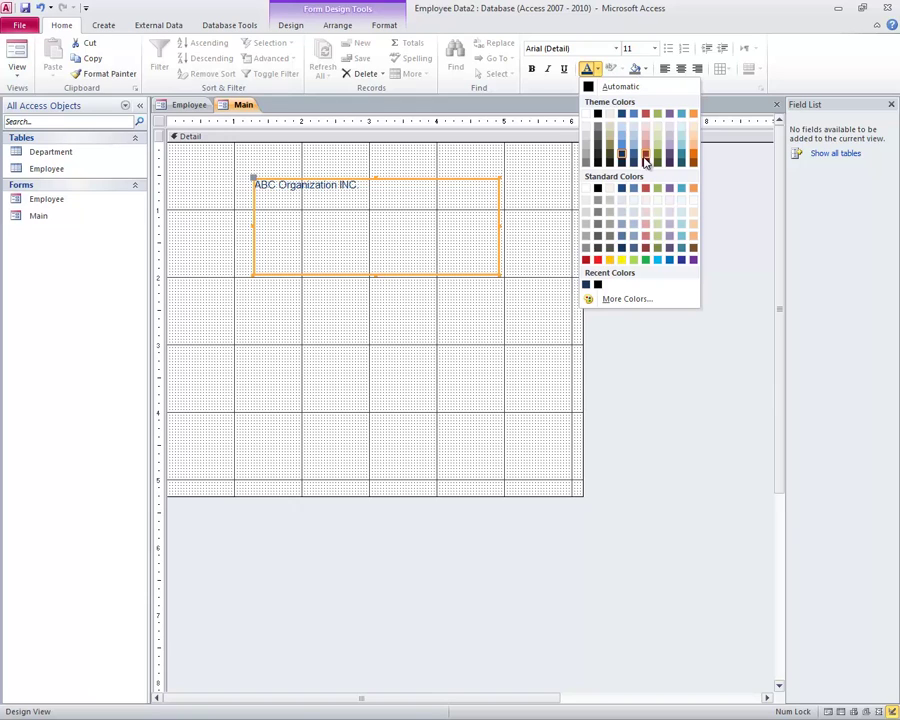
pyautogui.click(599, 262)
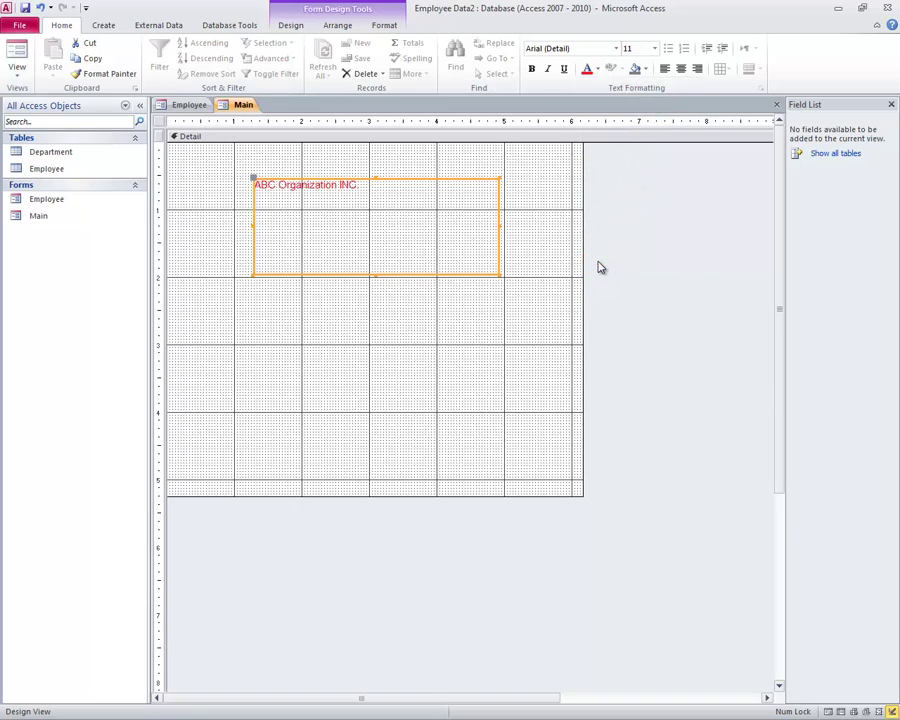
# Set the company title label's font size to 28 and center its text.
pyautogui.click(655, 49)
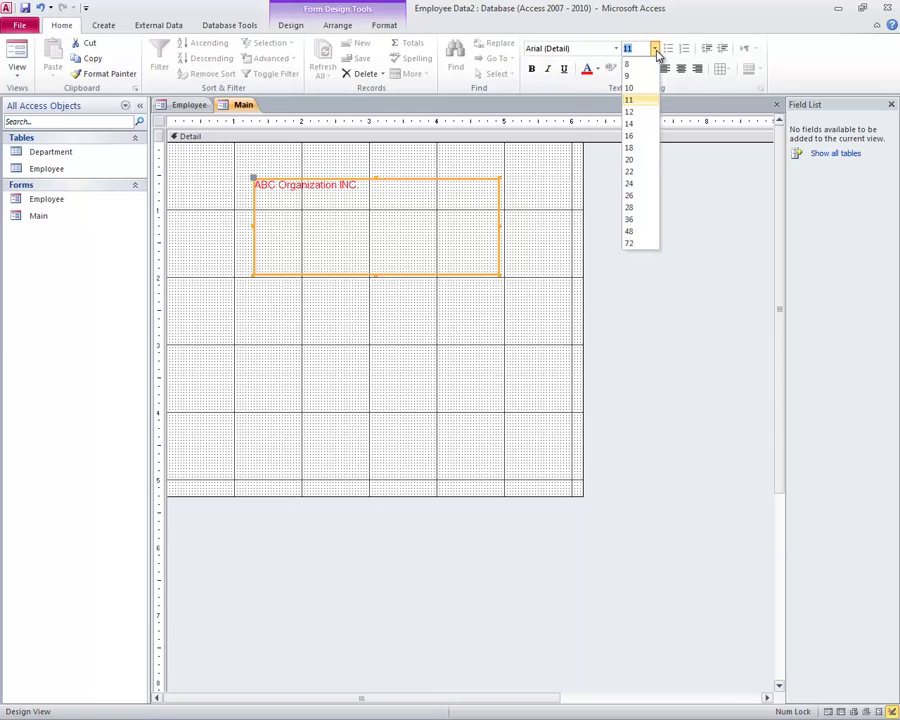
pyautogui.click(632, 219)
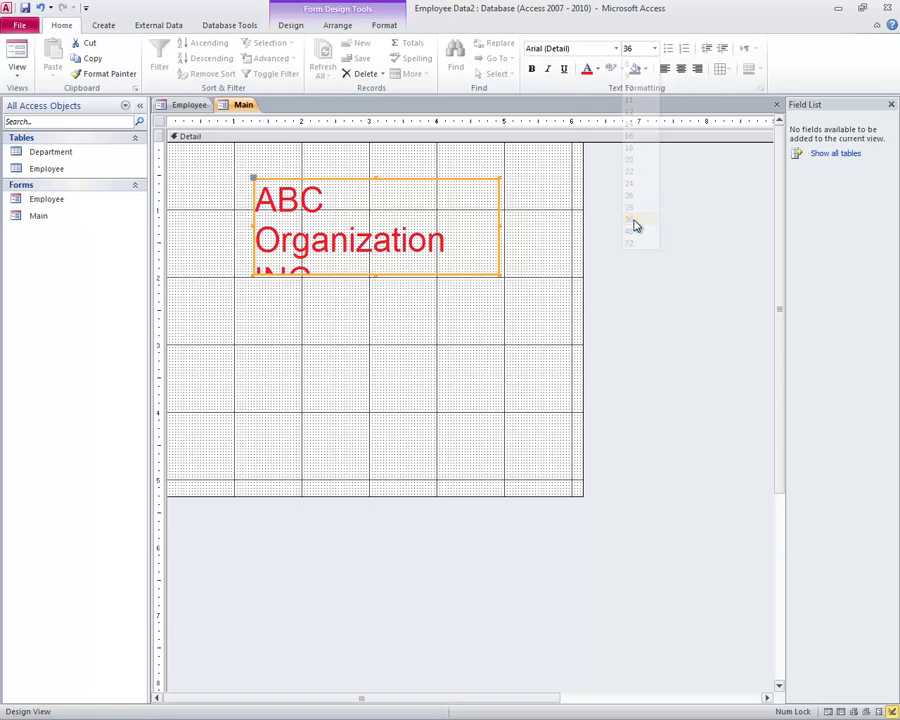
pyautogui.click(655, 50)
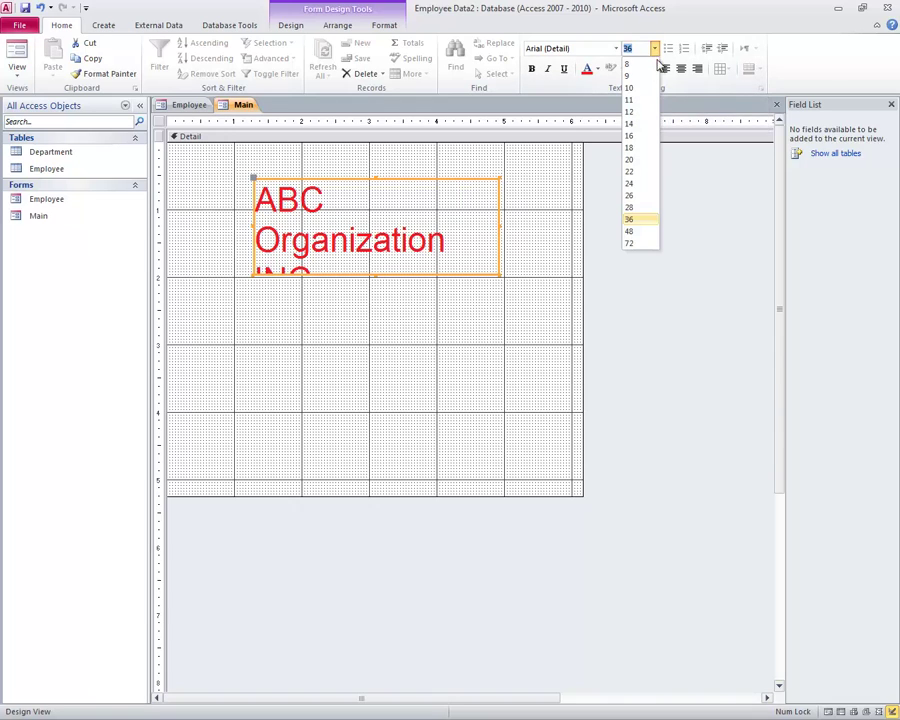
pyautogui.click(634, 195)
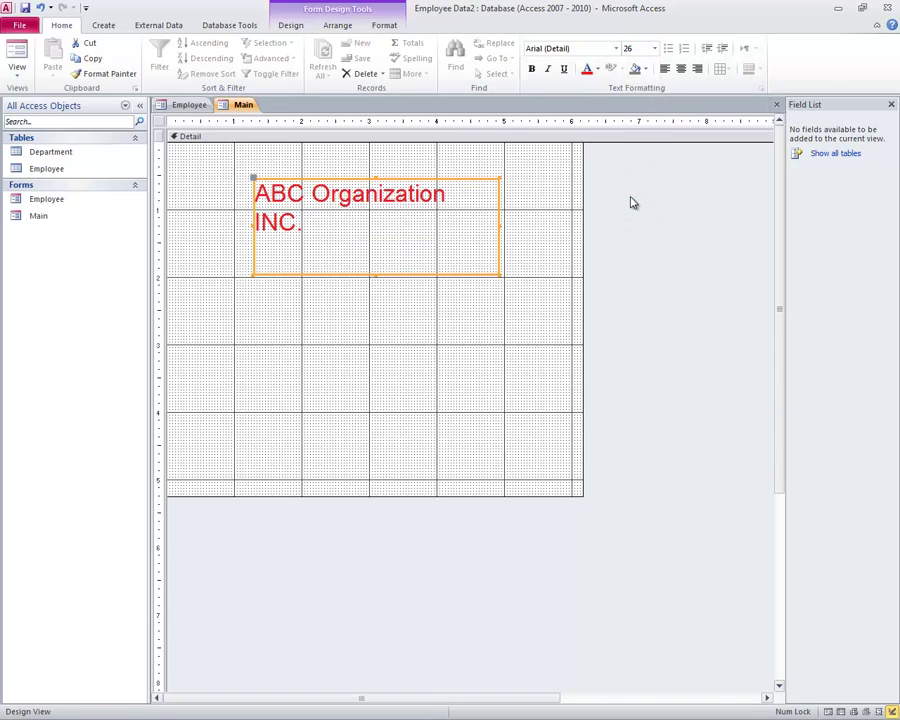
pyautogui.click(655, 48)
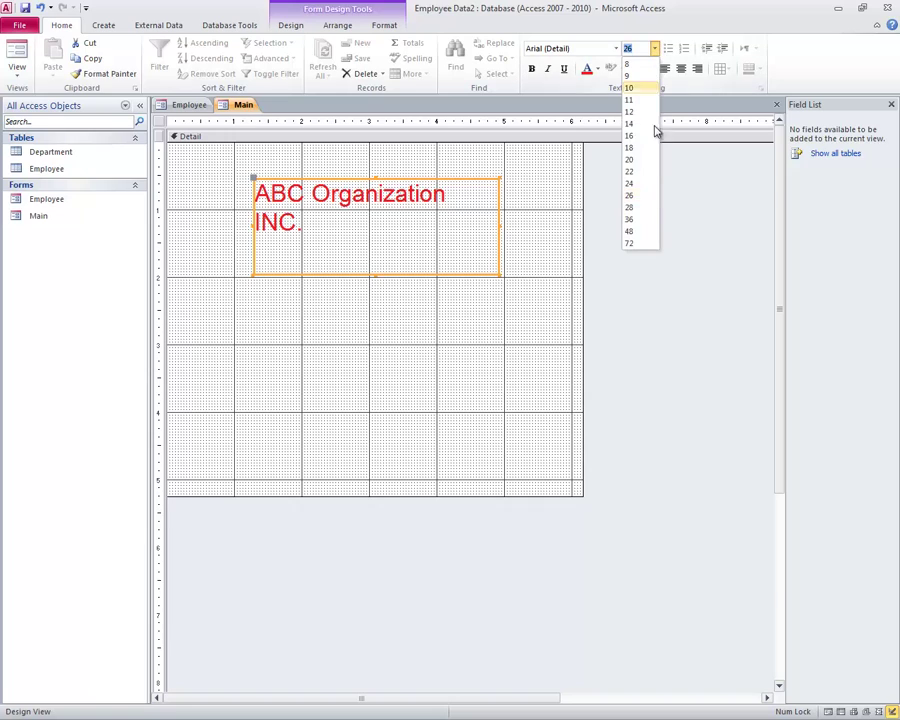
pyautogui.click(637, 211)
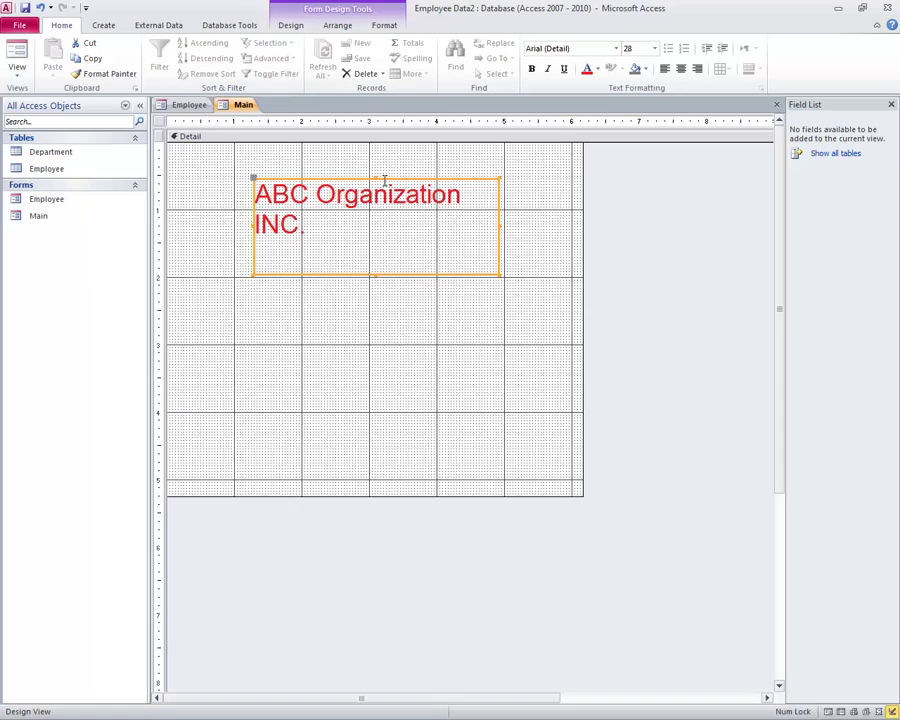
pyautogui.click(681, 68)
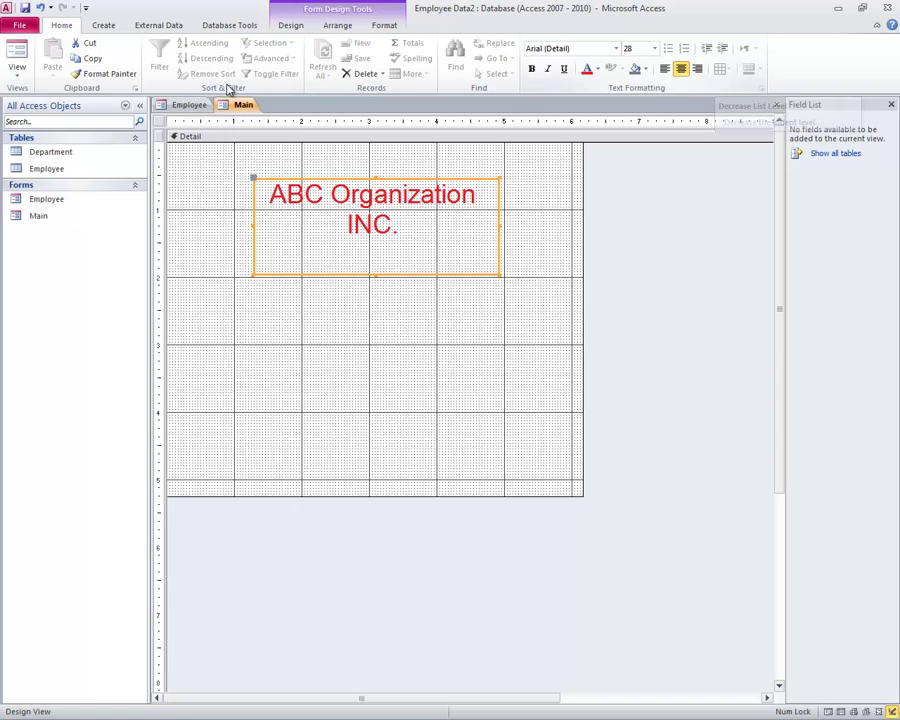
# Insert the picture Earth.jpg from the Pictures library as the Main form's logo.
pyautogui.click(291, 27)
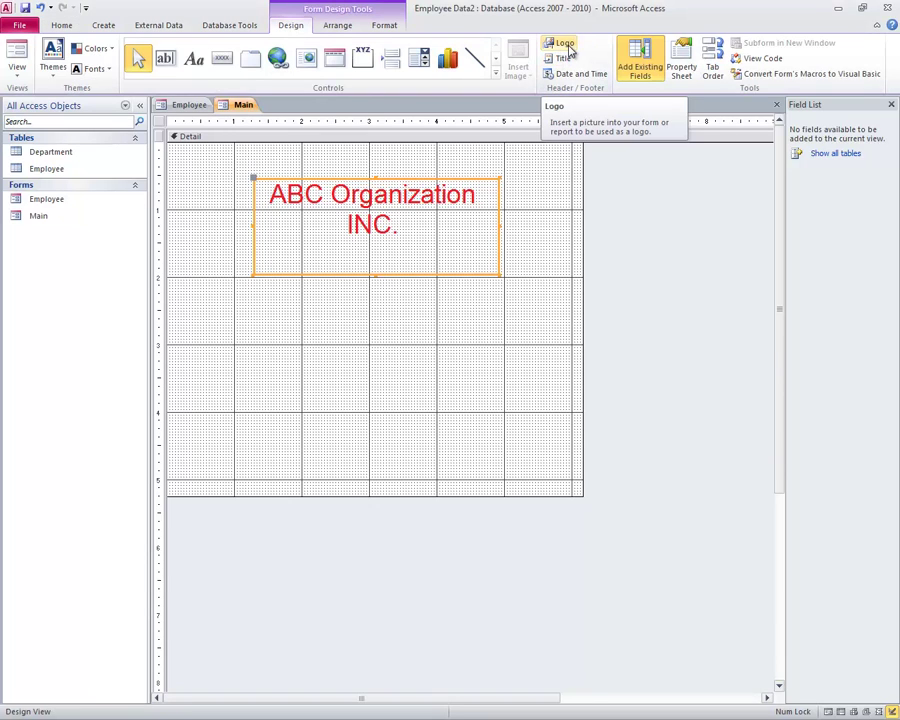
pyautogui.click(566, 45)
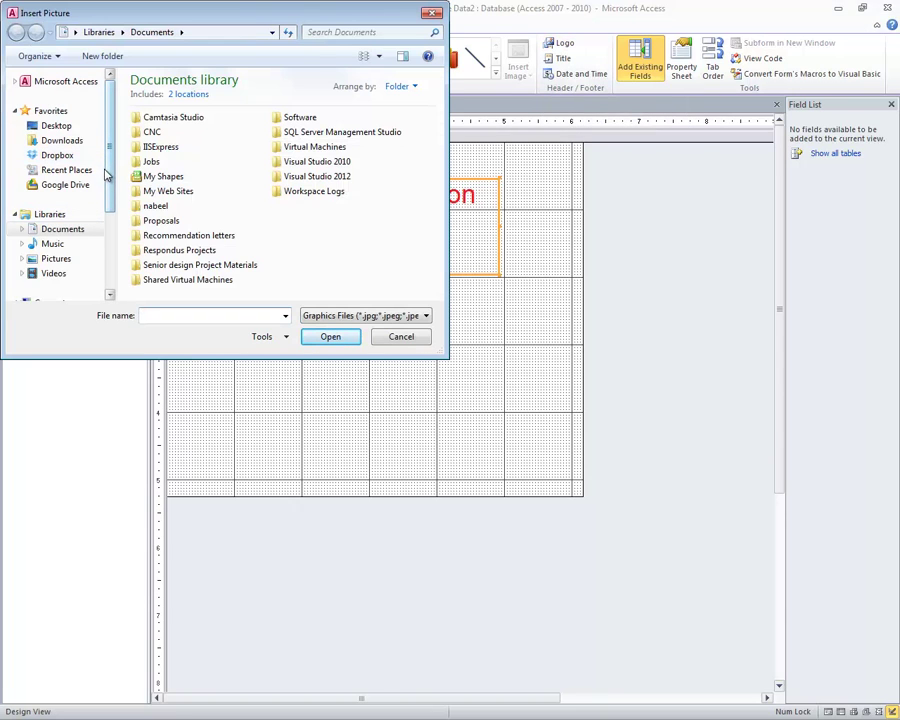
pyautogui.click(56, 259)
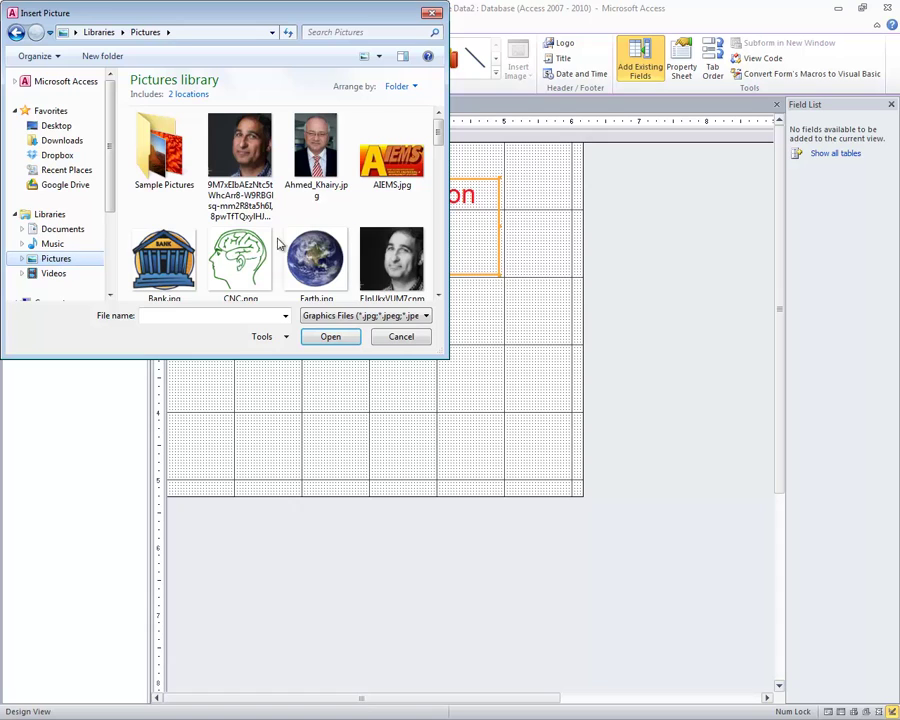
pyautogui.scroll(-1, 316, 250)
pyautogui.click(320, 262)
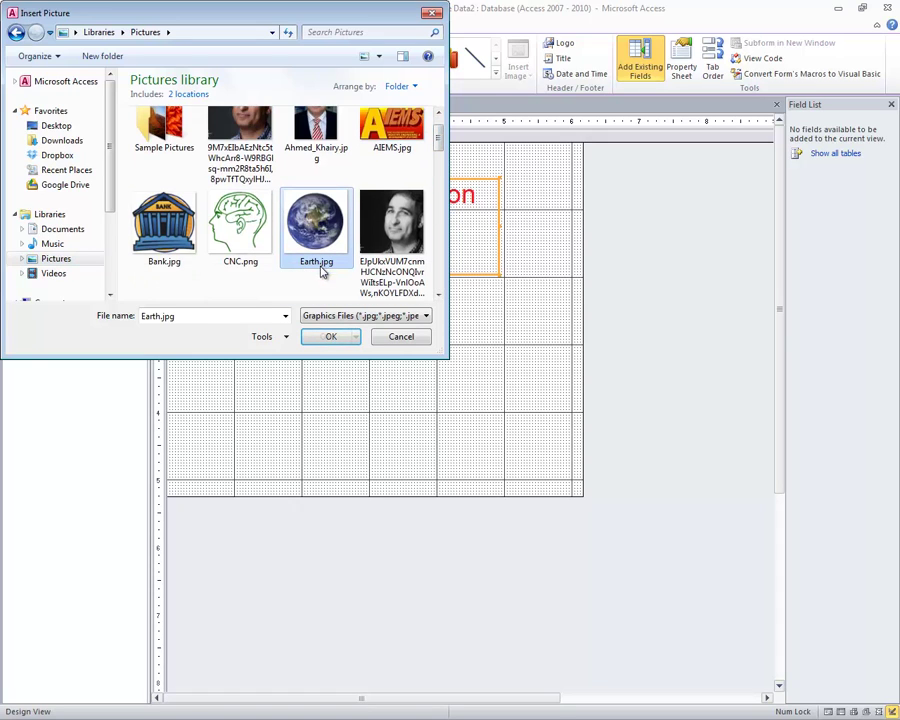
pyautogui.click(326, 337)
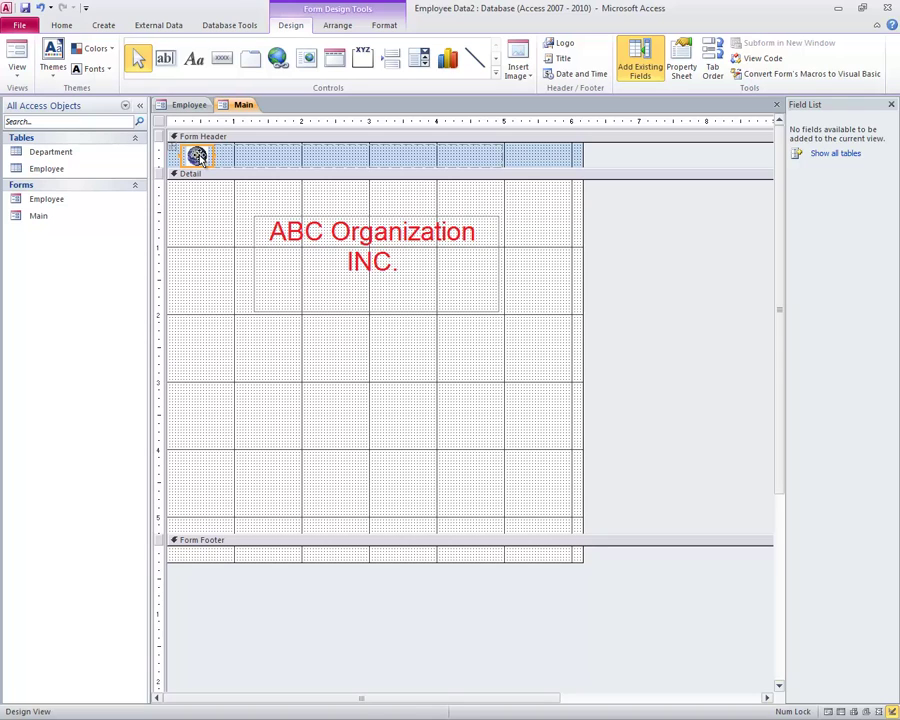
# Move the company title label into the Form Header beside the logo and enlarge the header to about 1.5 inches tall, with taller title and logo.
pyautogui.click(303, 246)
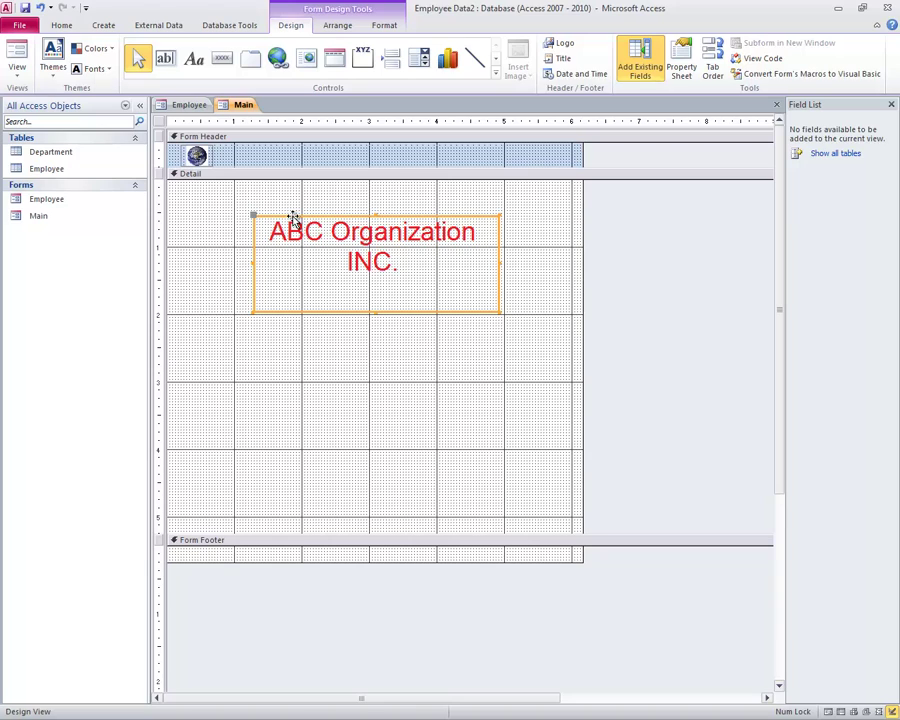
pyautogui.moveTo(291, 217); pyautogui.dragTo(265, 151)
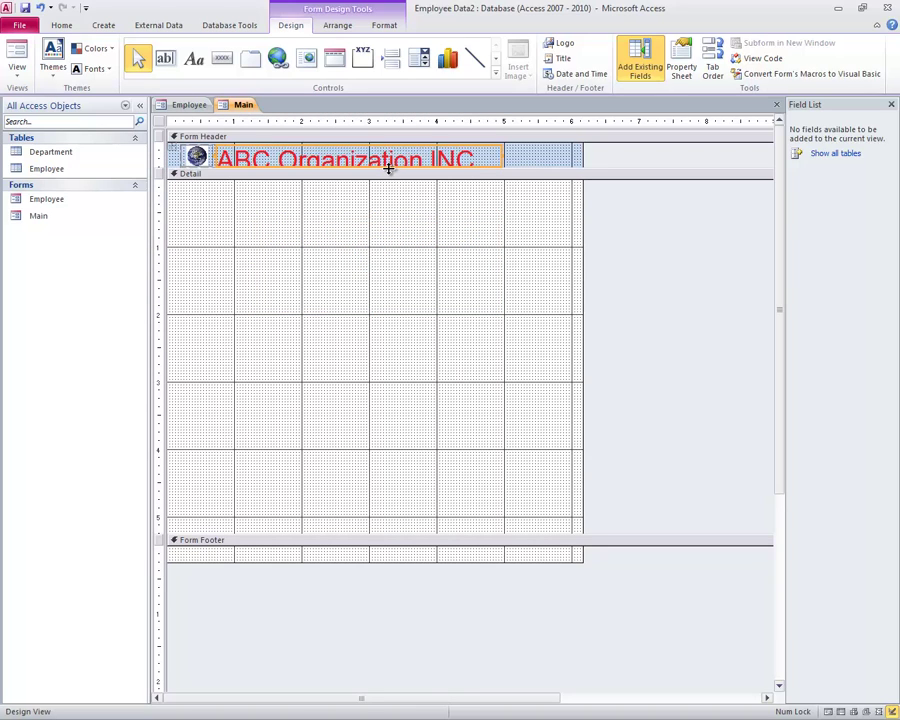
pyautogui.moveTo(389, 179); pyautogui.dragTo(384, 216)
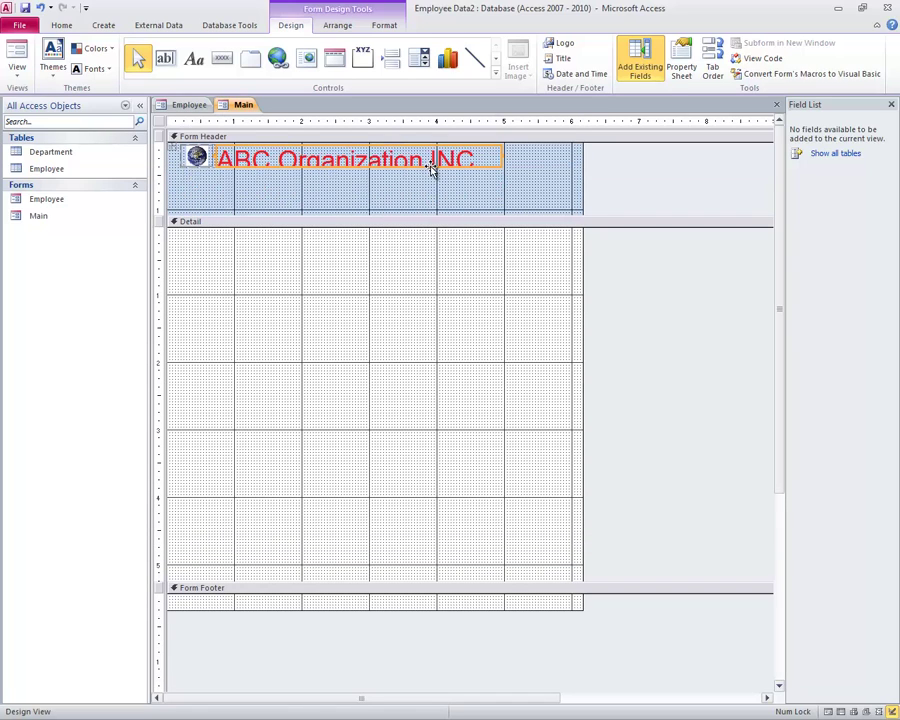
pyautogui.click(504, 156)
pyautogui.click(331, 156)
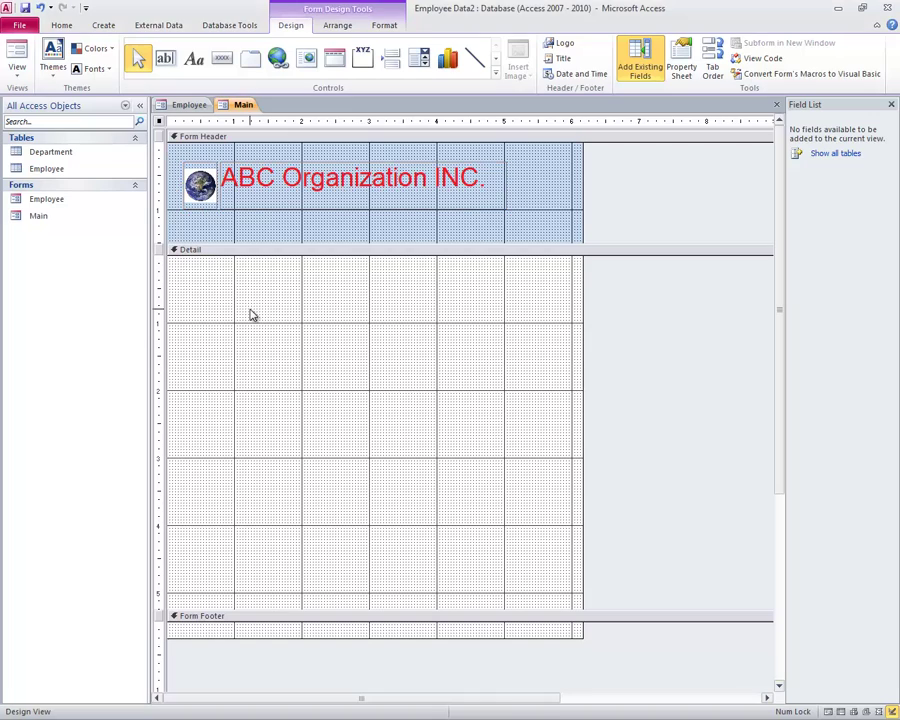
# Draw a label about 1.8 inches wide in the middle of the Form Footer with the text "Copyright 2013".
pyautogui.click(250, 313)
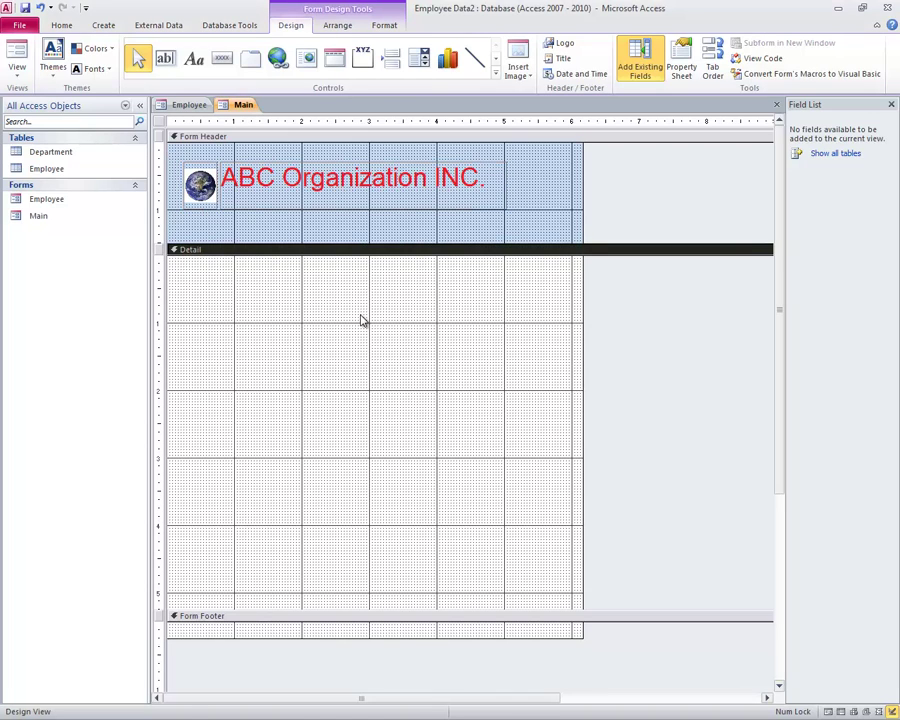
pyautogui.click(319, 634)
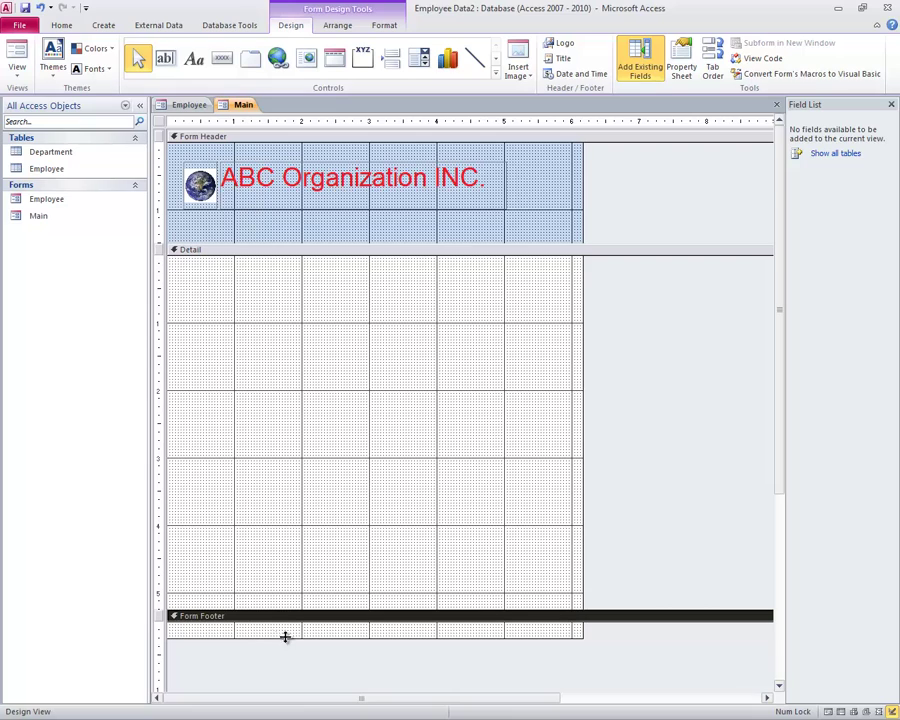
pyautogui.click(193, 60)
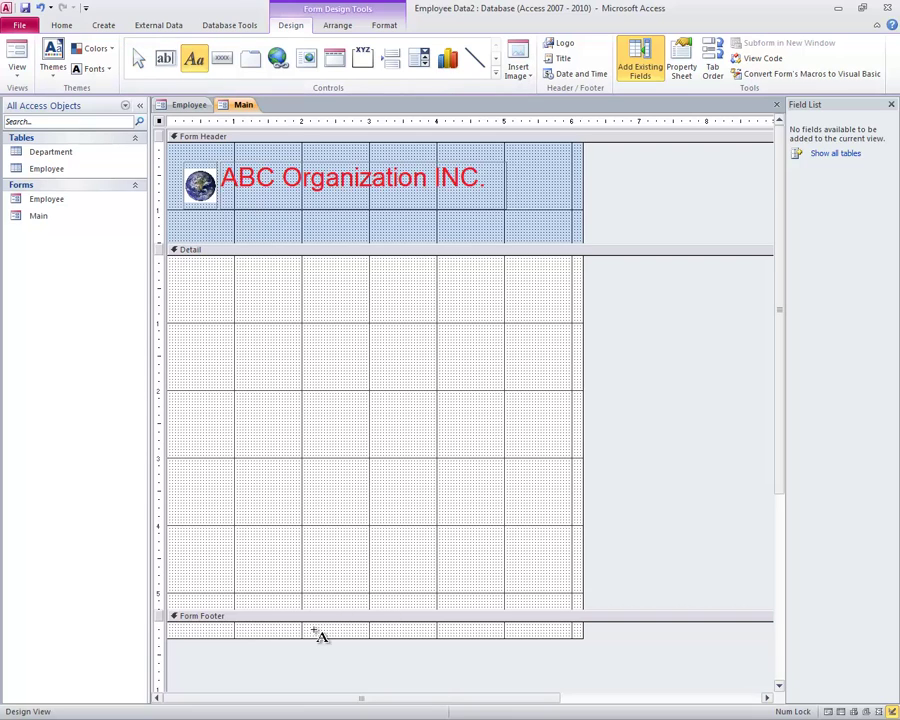
pyautogui.moveTo(311, 628); pyautogui.dragTo(430, 637)
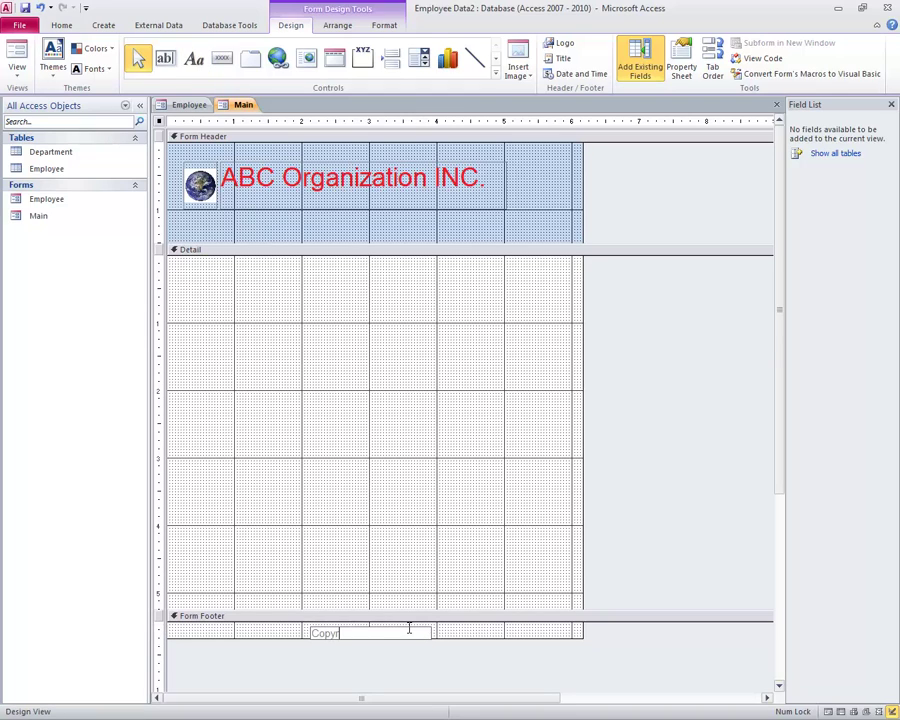
pyautogui.write('Copyright 2013')
pyautogui.hotkey('ctrl', 'a')
pyautogui.click(410, 631)
pyautogui.click(407, 628)
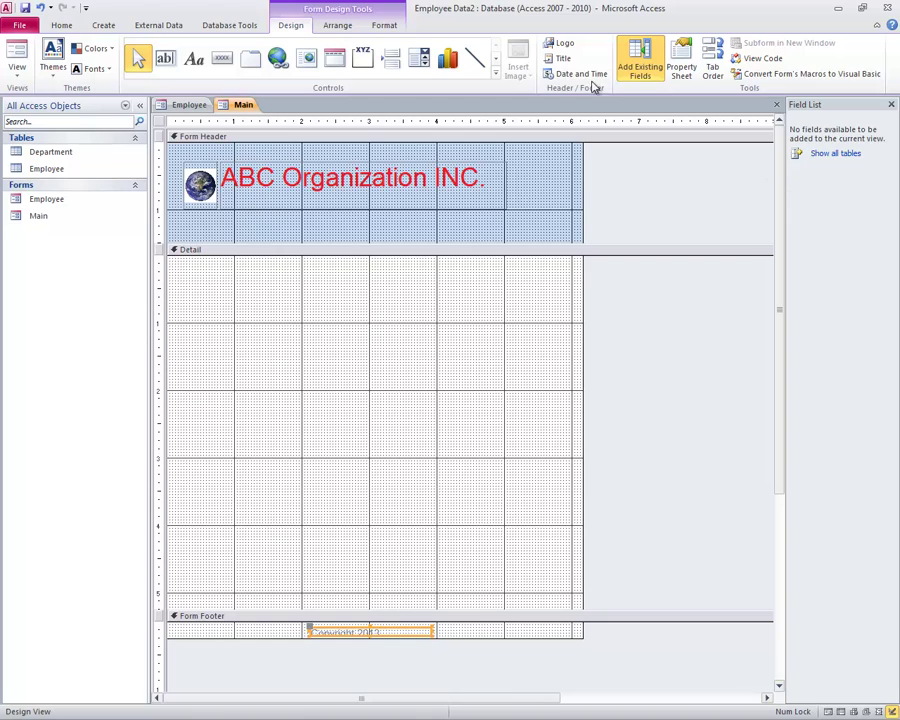
# Set the font color of the "Copyright 2013" label to Automatic black.
pyautogui.click(62, 25)
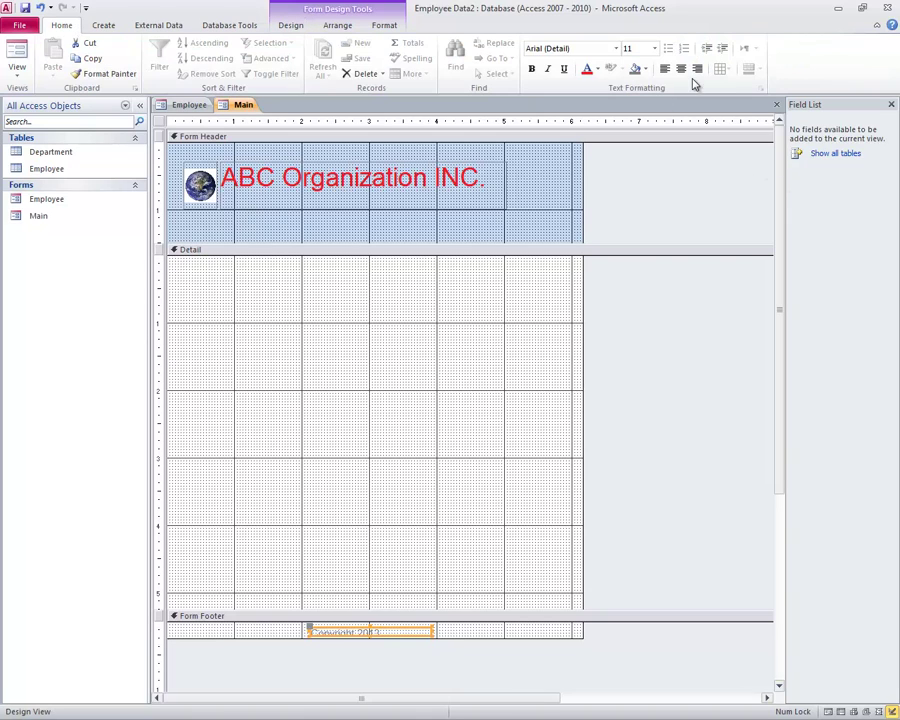
pyautogui.click(598, 69)
pyautogui.click(592, 87)
# Extend the Form Footer to about 0.5 inches tall and heighten the copyright label to fit its text.
pyautogui.moveTo(484, 637); pyautogui.dragTo(484, 654)
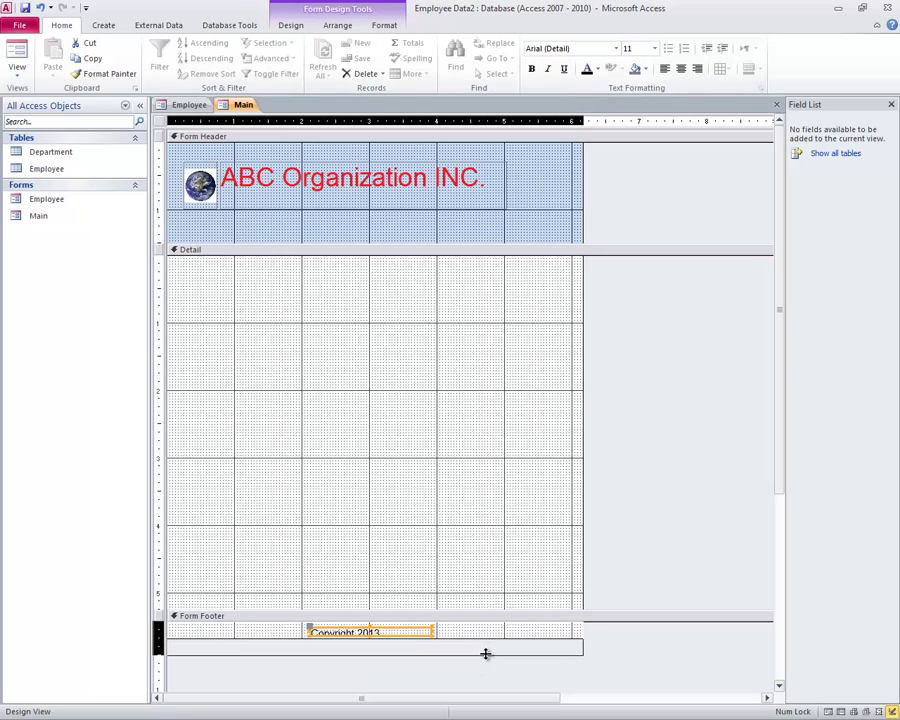
pyautogui.click(370, 633)
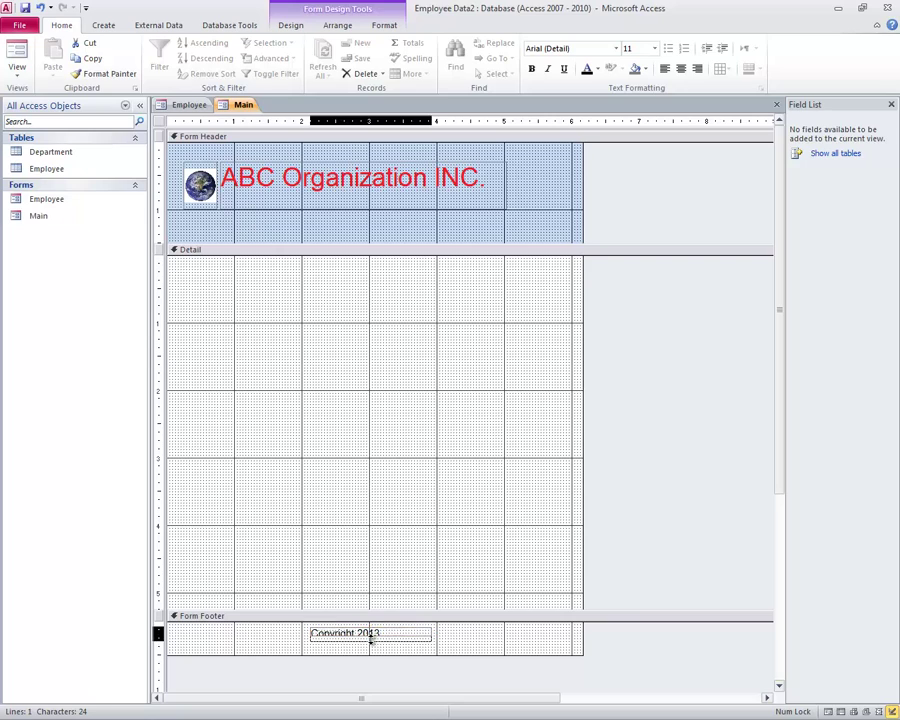
pyautogui.click(400, 640)
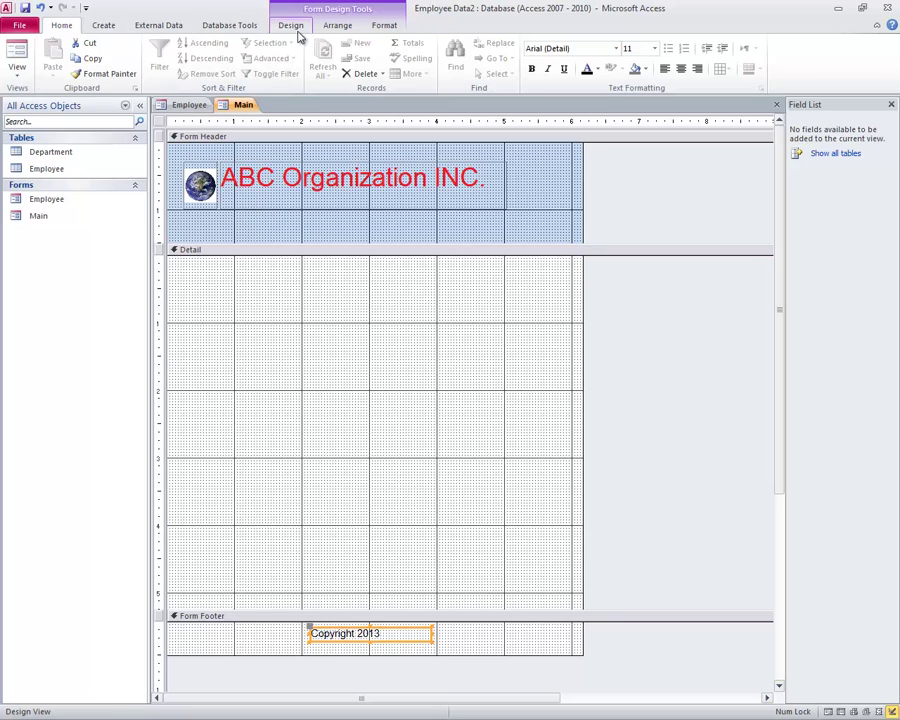
# Add a label about 3.1 by 0.9 inches in the upper Detail section reading "To Navigate through the database use the following buttons".
pyautogui.click(299, 33)
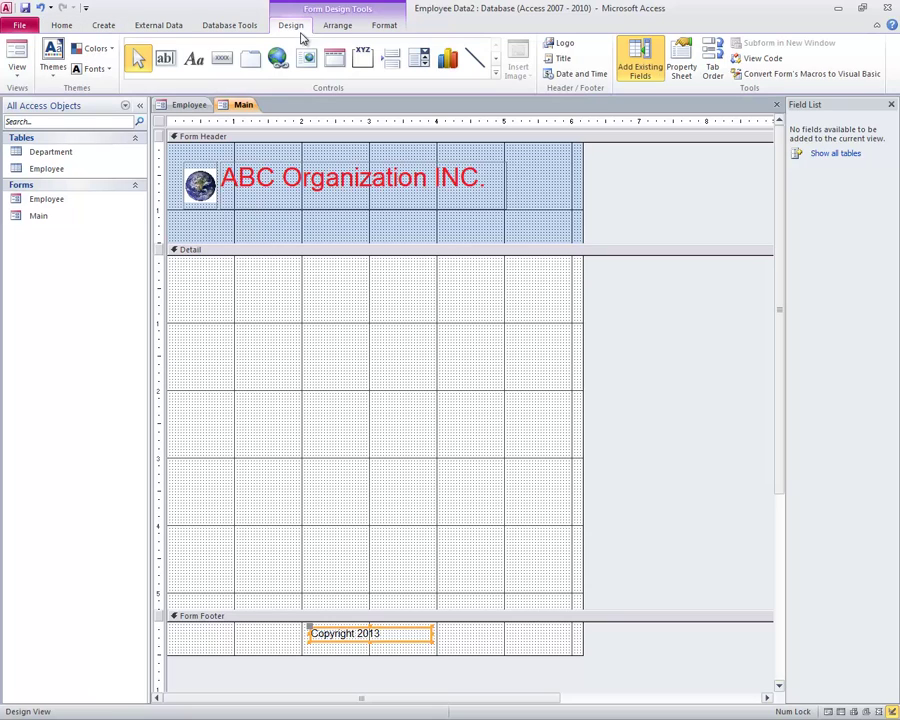
pyautogui.click(194, 58)
pyautogui.moveTo(258, 290)
pyautogui.mouseDown()
pyautogui.moveTo(322, 326)
pyautogui.moveTo(467, 348)
pyautogui.mouseUp()
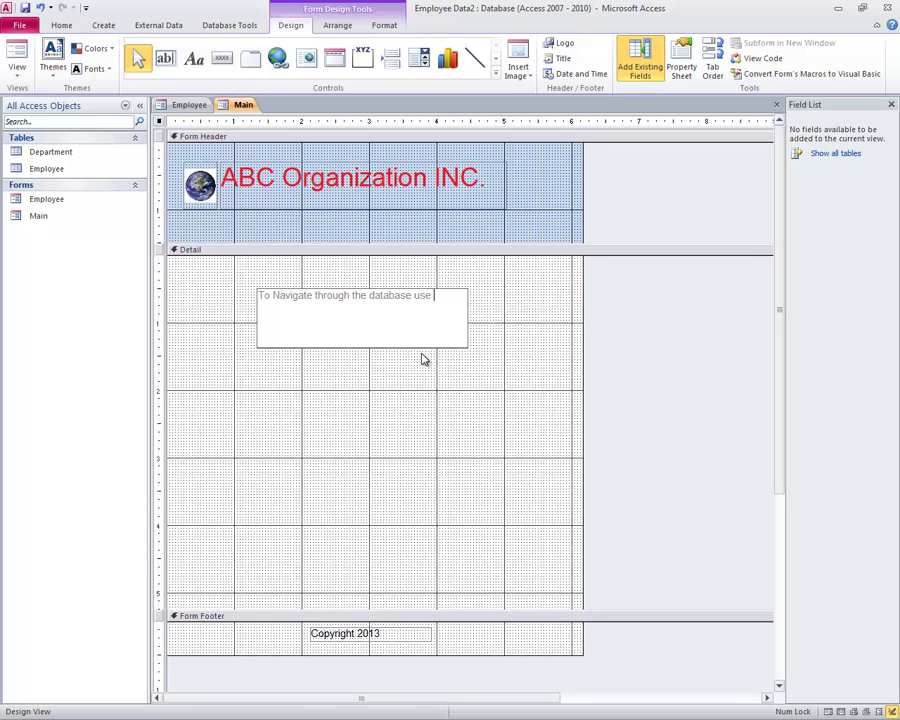
pyautogui.write('llowing buttons')
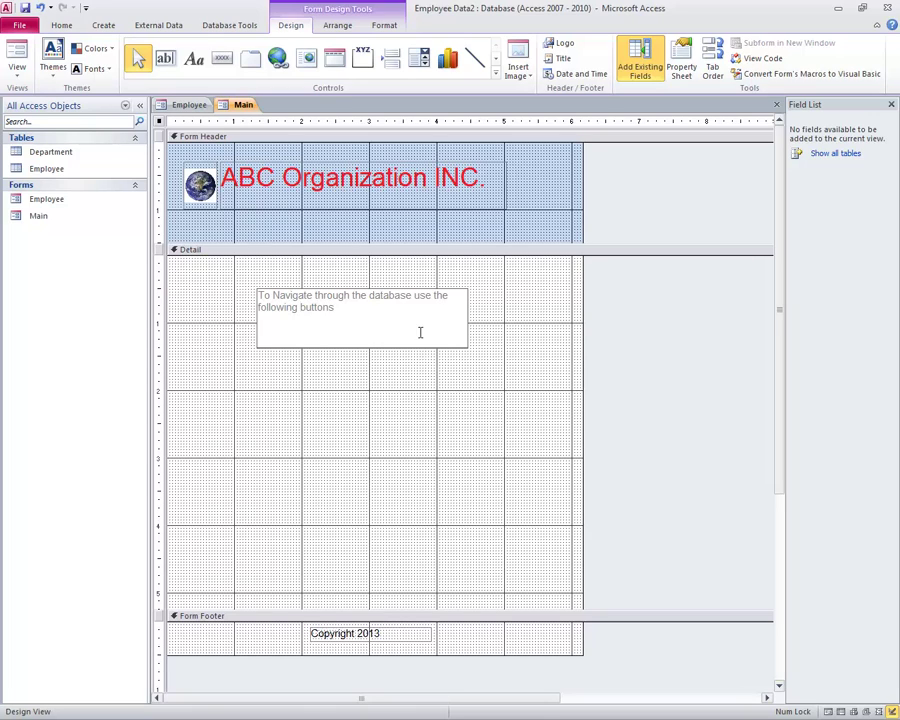
# Set the font color of the navigation instruction label in the Detail section to dark blue from the theme colors.
pyautogui.hotkey('ctrl', 'a')
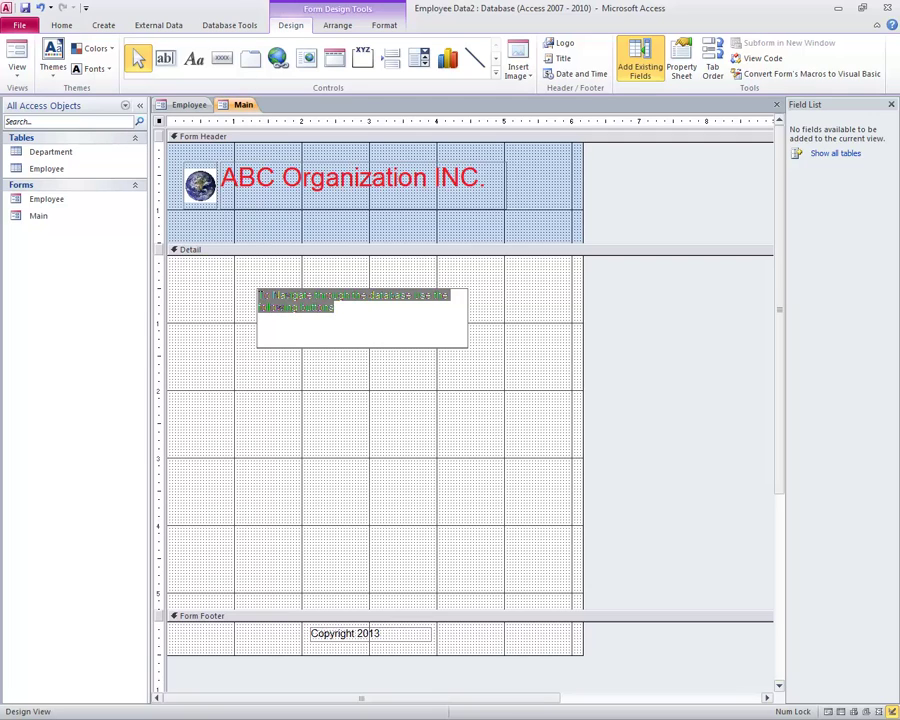
pyautogui.press('Right')
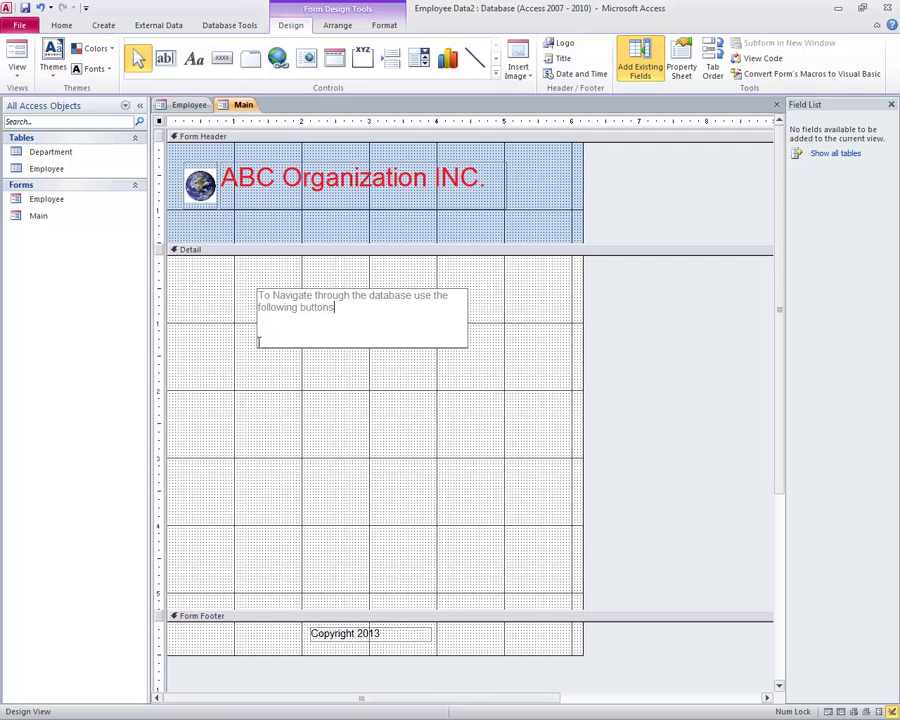
pyautogui.click(56, 25)
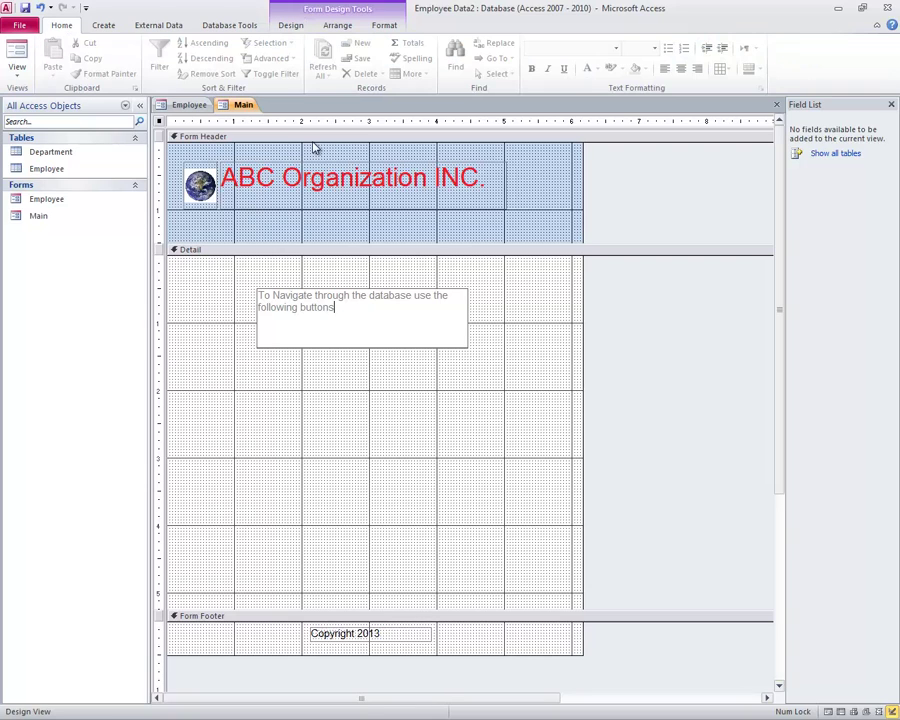
pyautogui.click(466, 316)
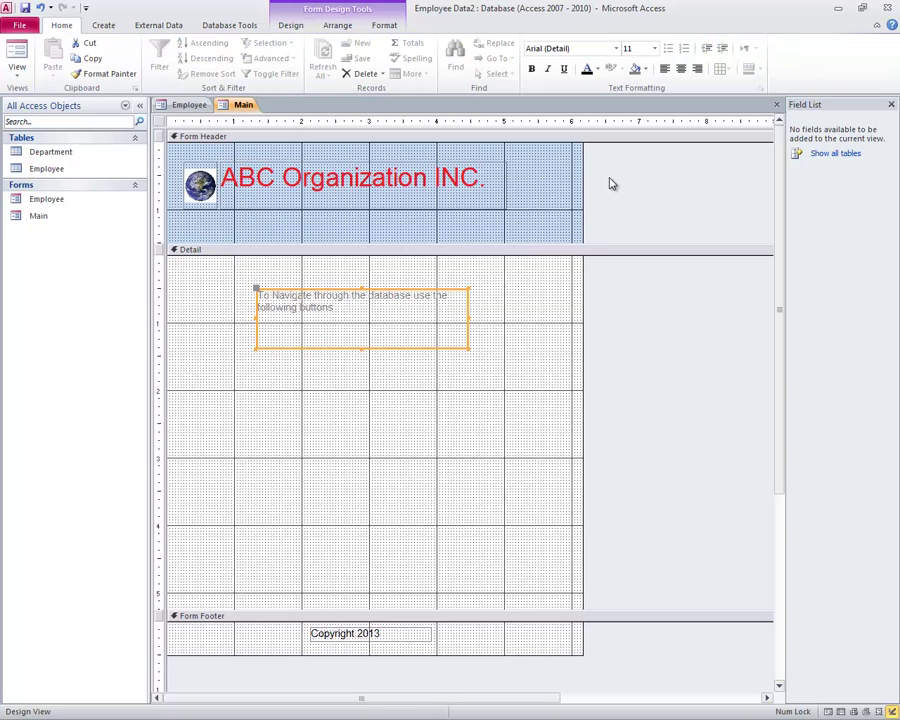
pyautogui.click(597, 69)
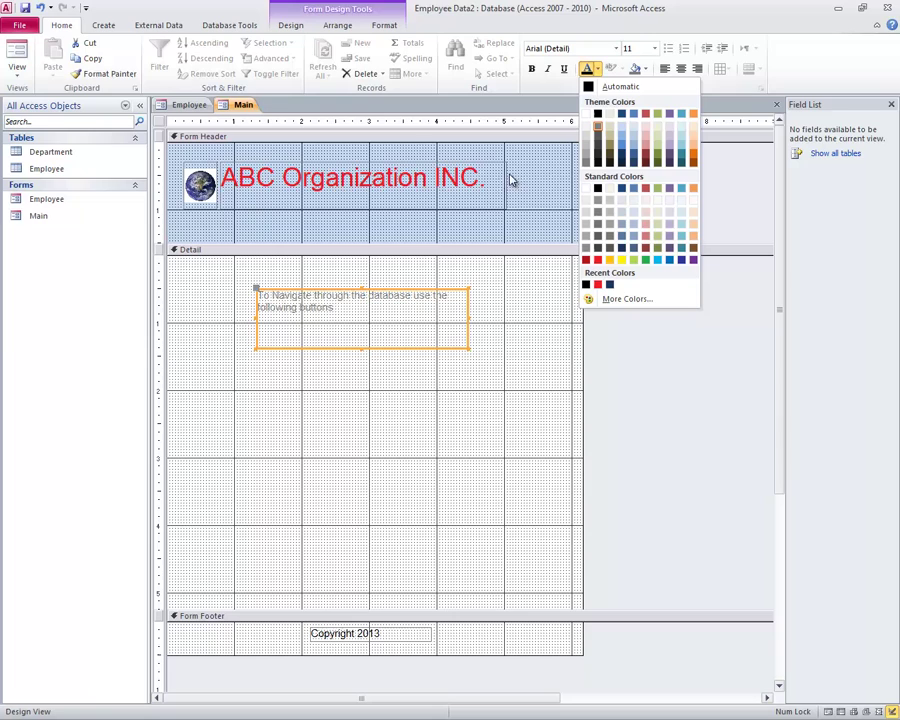
pyautogui.click(621, 118)
# Set the instruction label's font size to 16 and center its text.
pyautogui.click(654, 48)
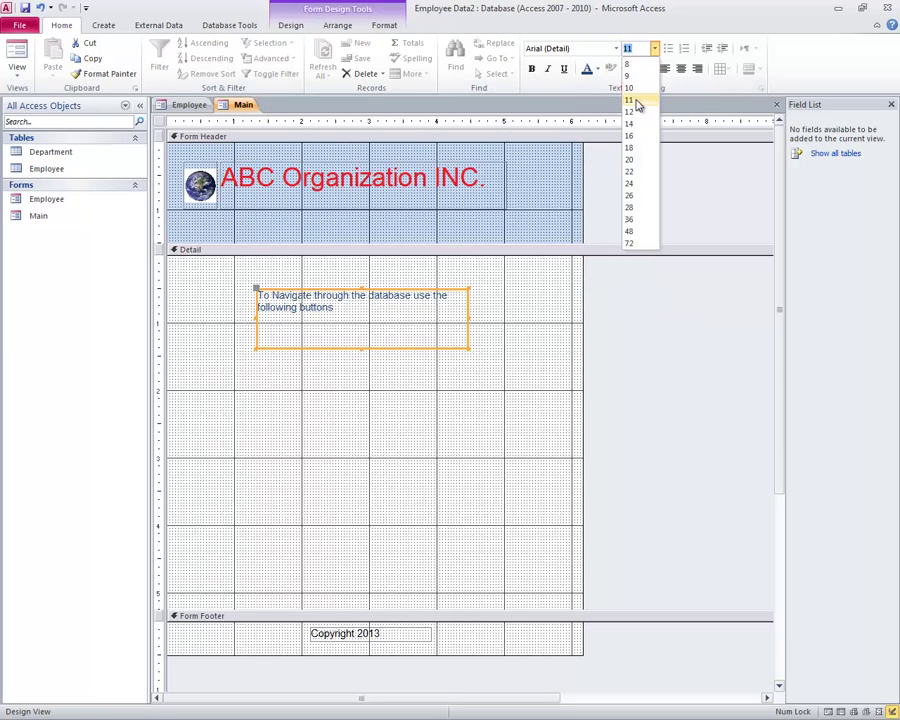
pyautogui.click(638, 136)
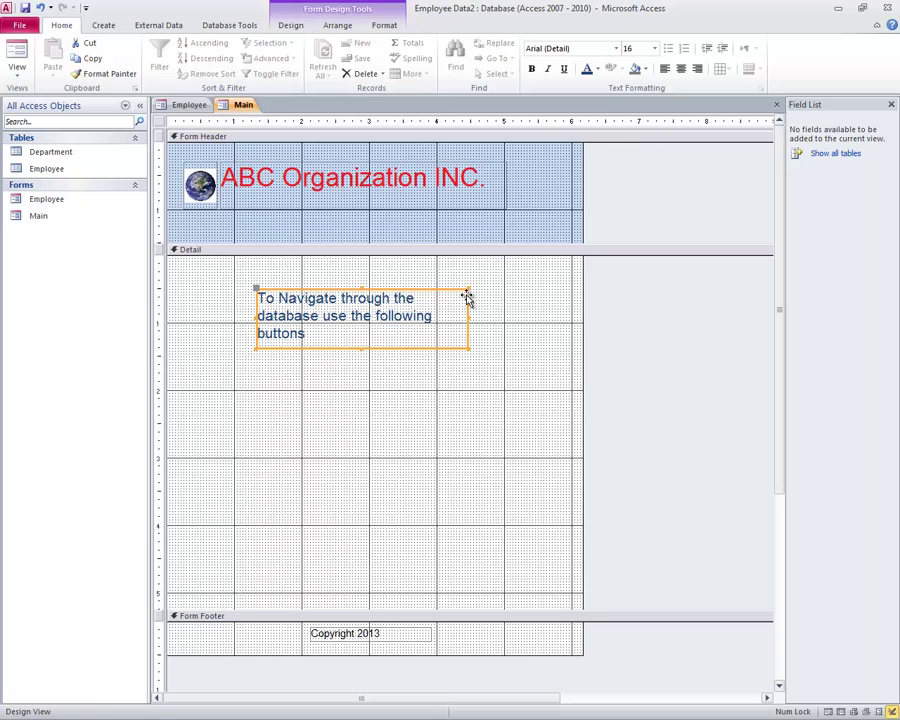
pyautogui.click(681, 68)
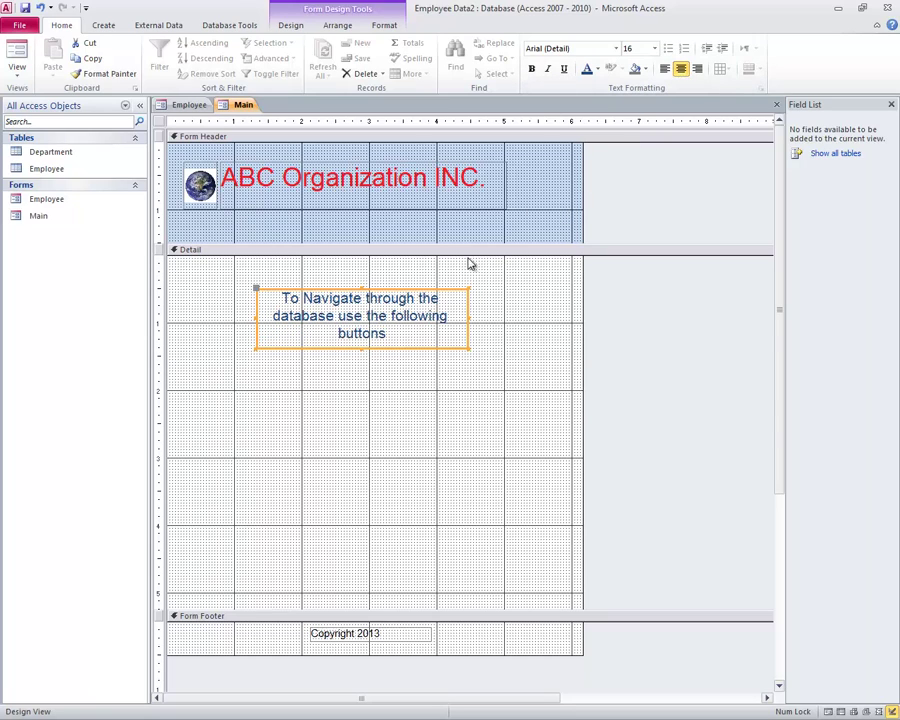
# Capitalize the first letters in the label's opening words so they read "To Navigate Through The Database".
pyautogui.click(366, 299)
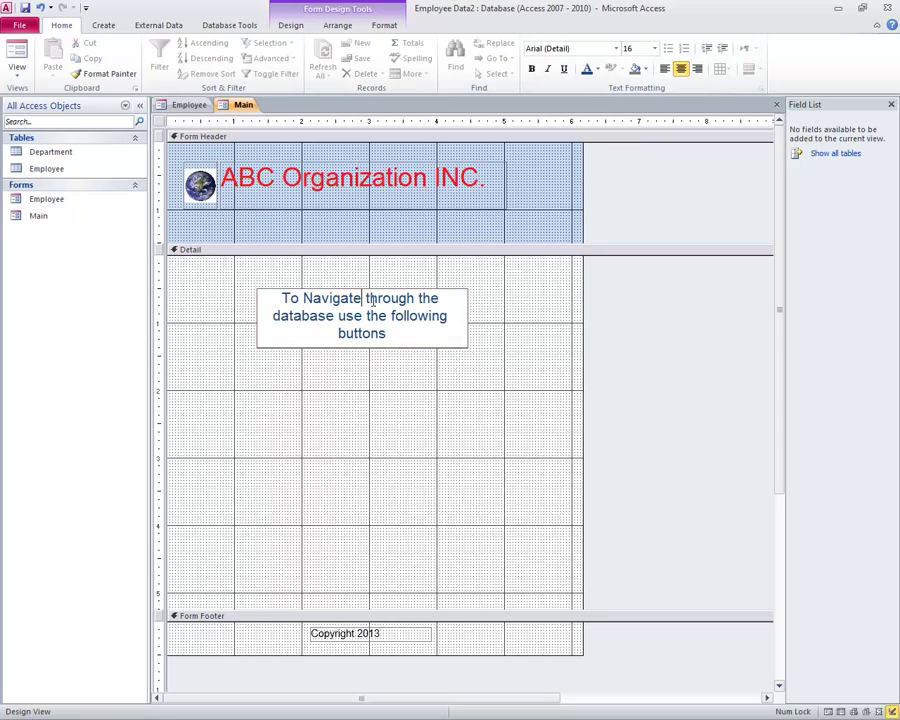
pyautogui.press('Delete')
pyautogui.write('T')
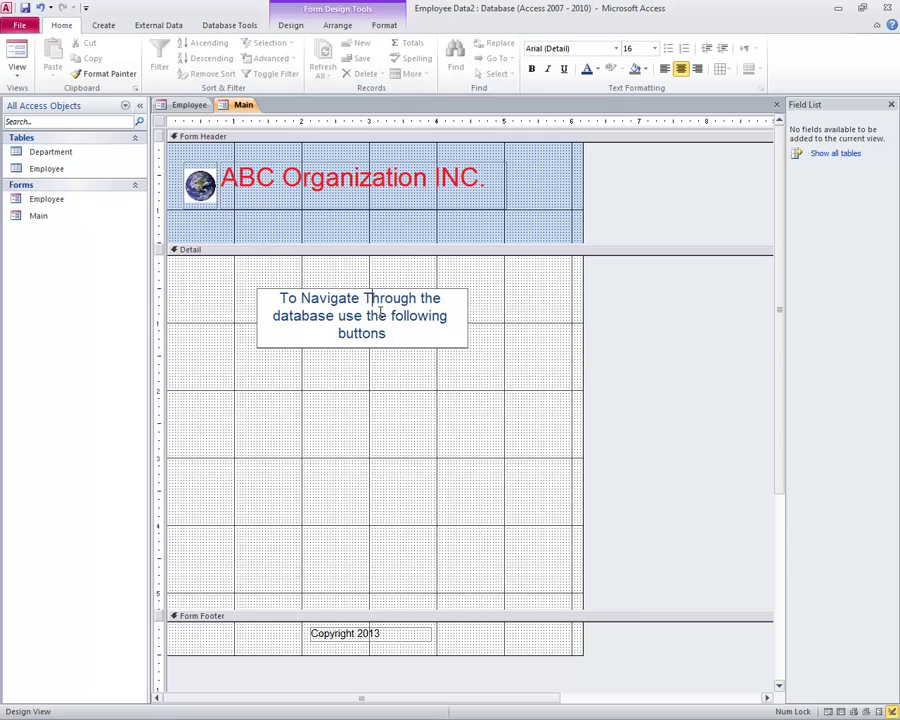
pyautogui.click(431, 298)
pyautogui.press('BackSpace')
pyautogui.write('T')
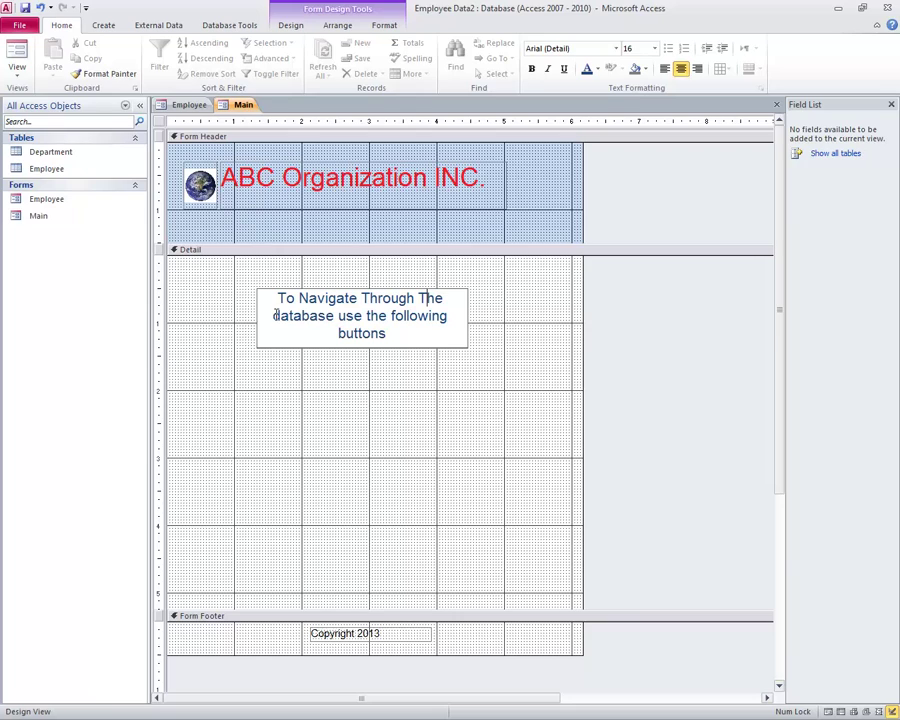
pyautogui.click(276, 314)
pyautogui.press('BackSpace')
pyautogui.write('D')
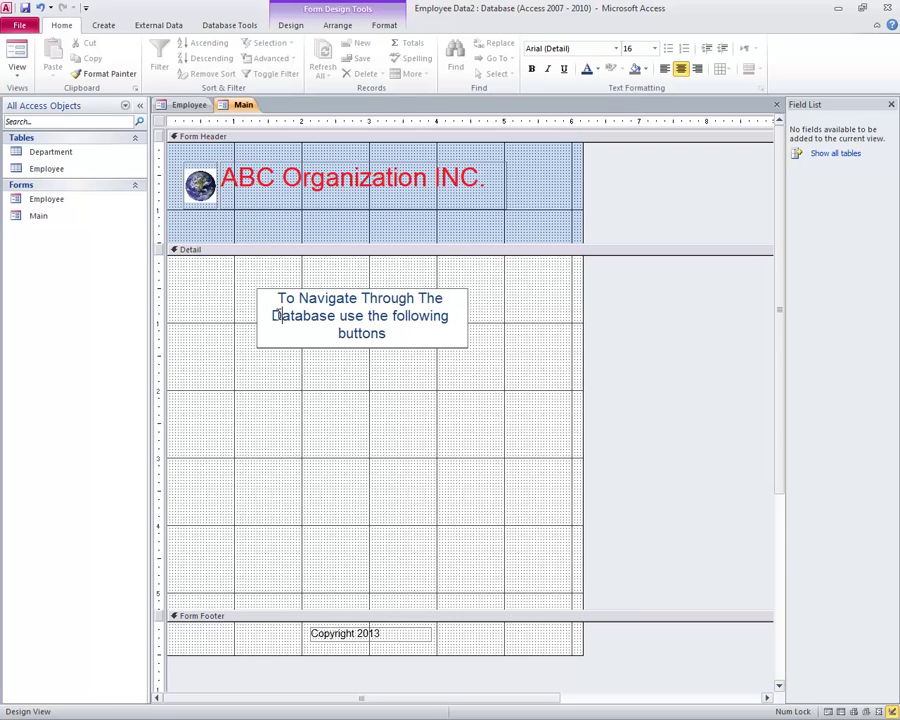
# Capitalize the rest of the label's wording so it reads "Use The Following Buttons".
pyautogui.click(348, 316)
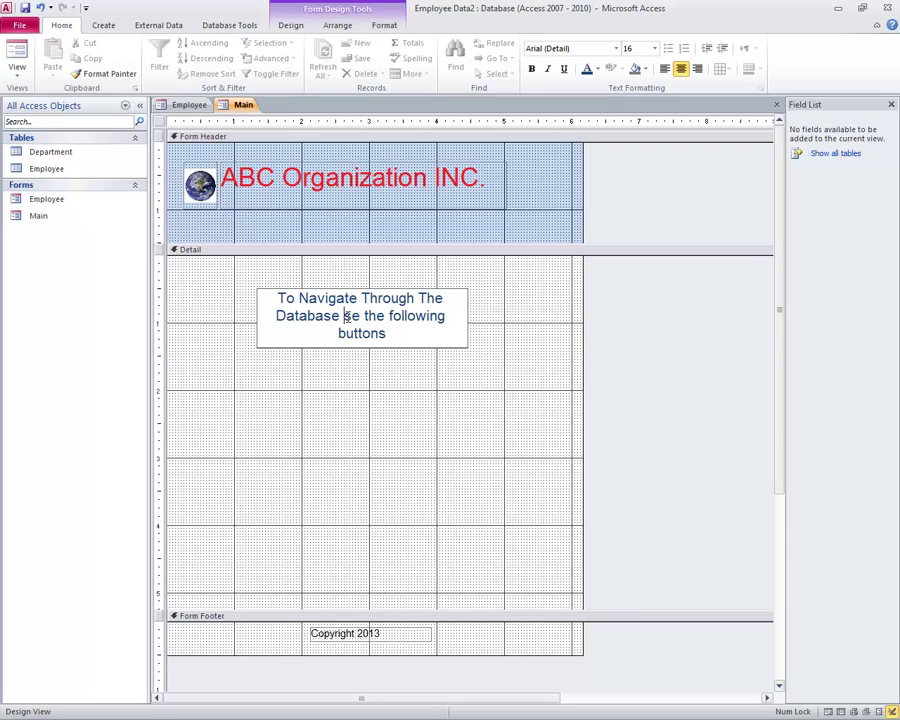
pyautogui.press('BackSpace')
pyautogui.write('U')
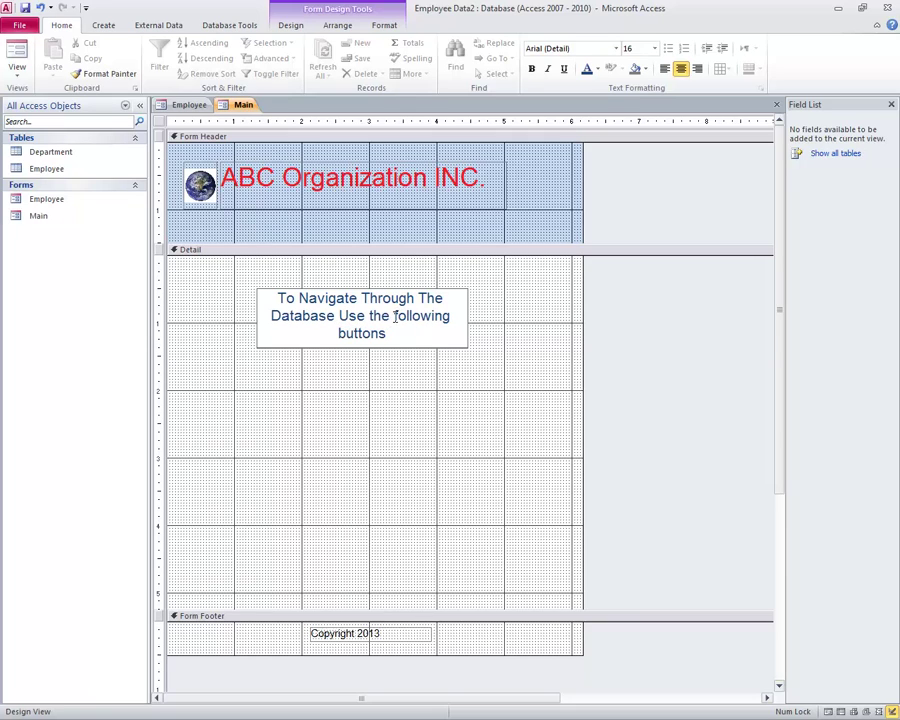
pyautogui.click(396, 316)
pyautogui.press('BackSpace')
pyautogui.write('F')
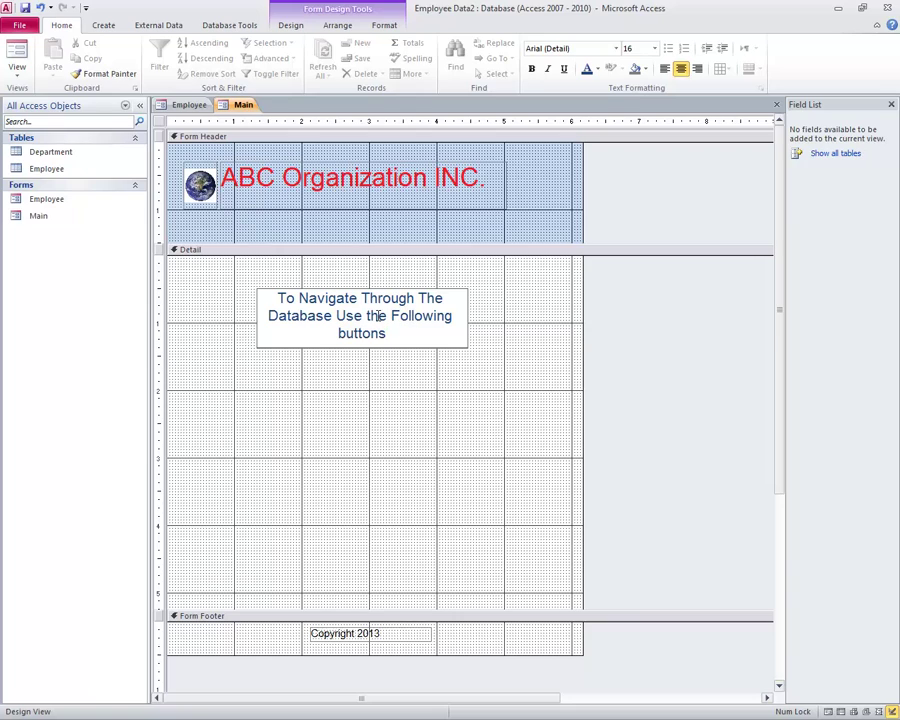
pyautogui.click(377, 319)
pyautogui.press('BackSpace')
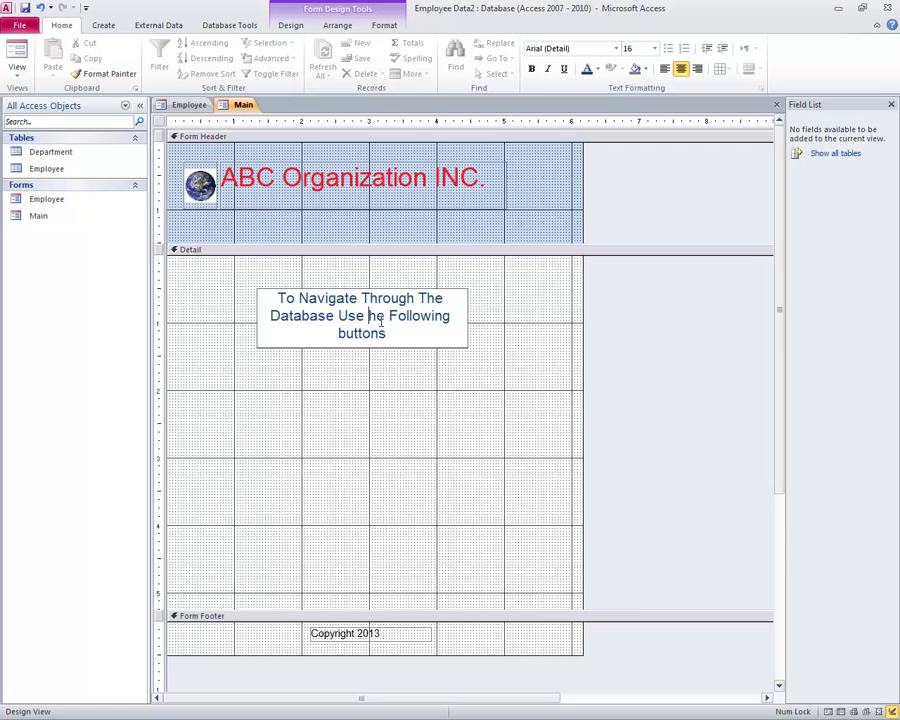
pyautogui.write('T')
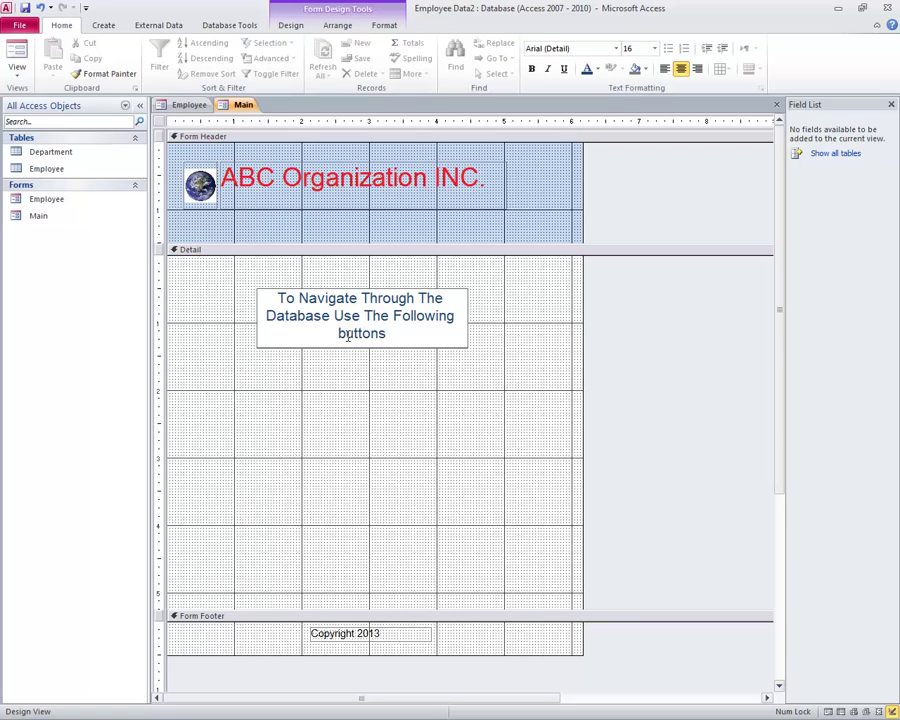
pyautogui.click(348, 336)
pyautogui.press('BackSpace')
pyautogui.write('B')
pyautogui.click(353, 381)
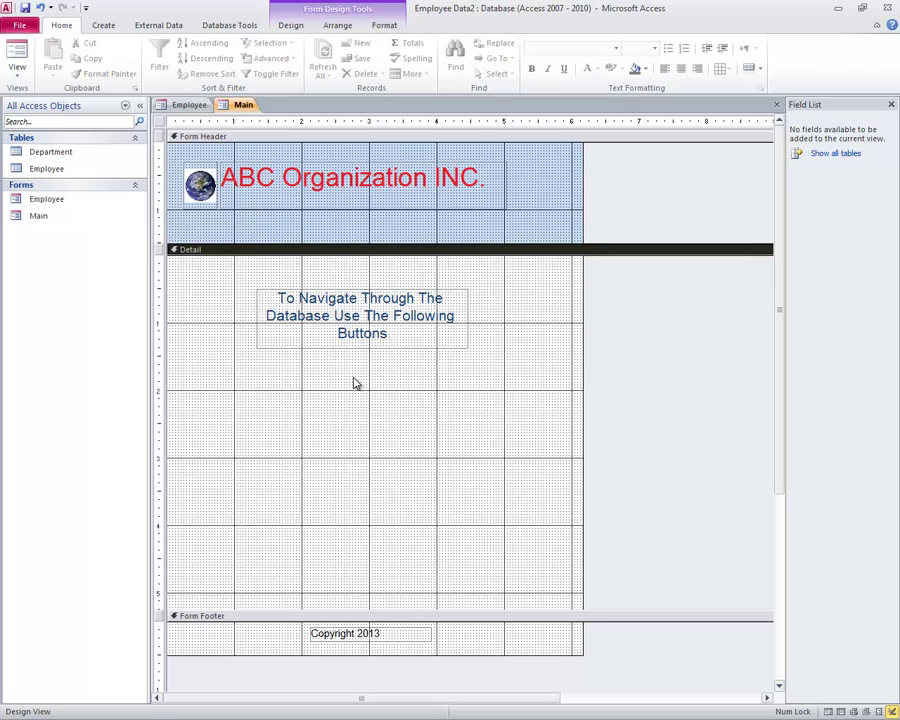
# Try pink and light orange fills on the instruction label, and set its background to light olive green.
pyautogui.click(379, 343)
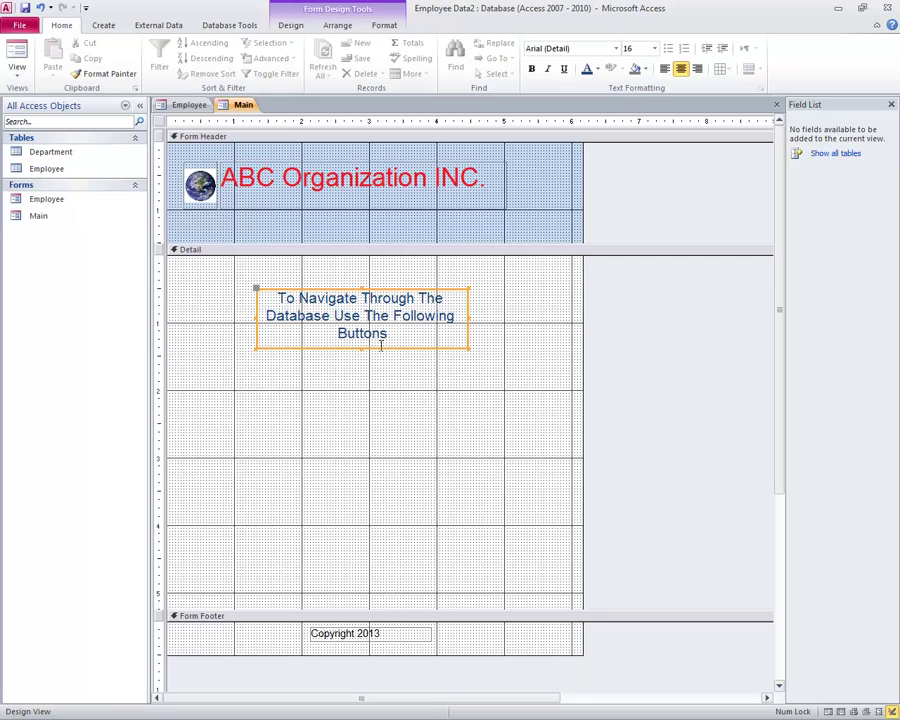
pyautogui.click(300, 288)
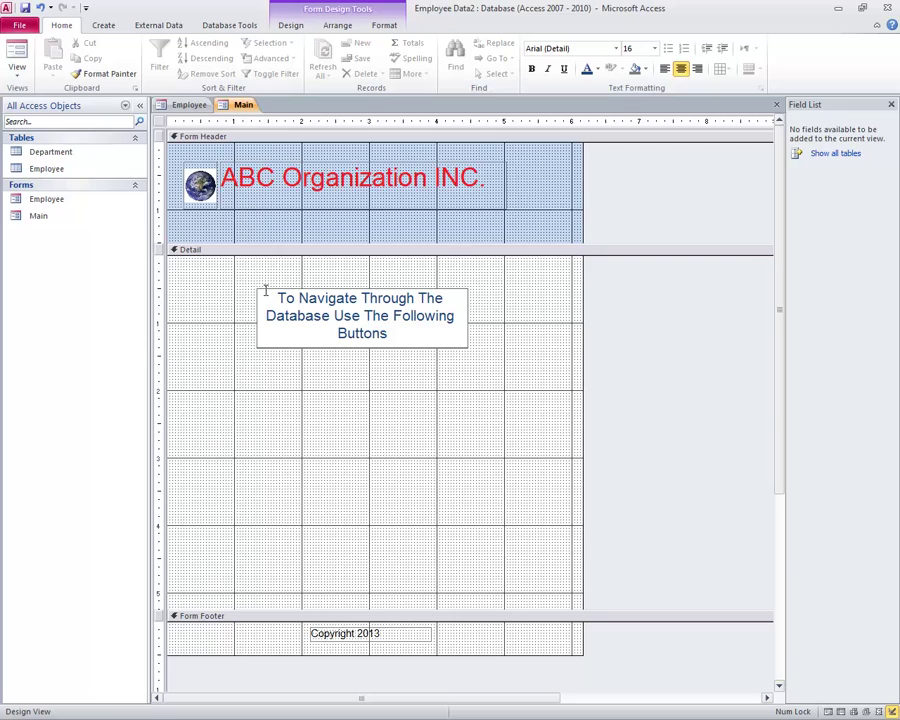
pyautogui.click(257, 303)
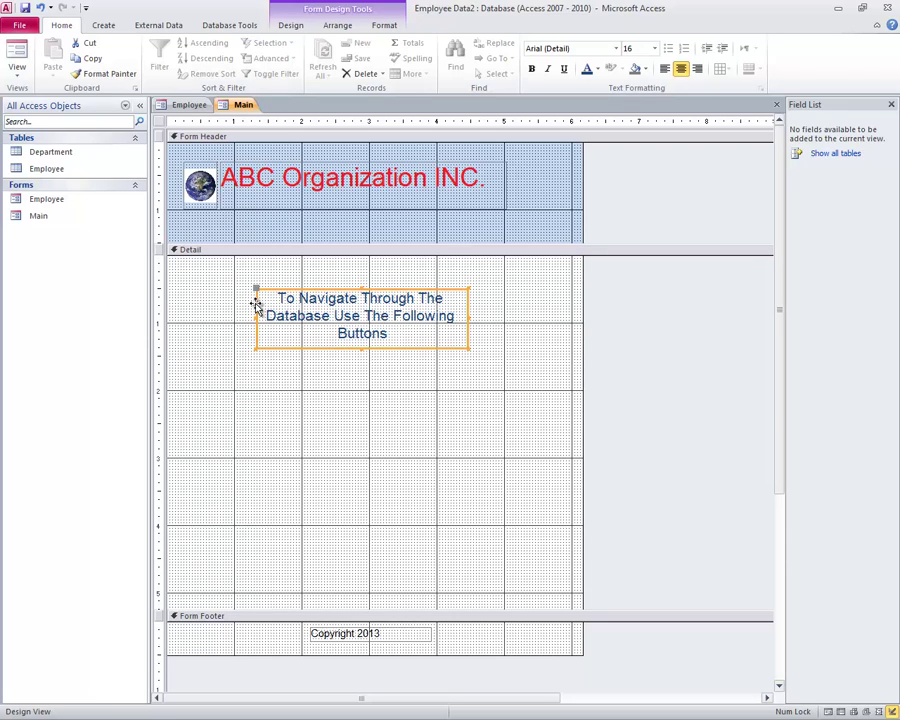
pyautogui.click(645, 70)
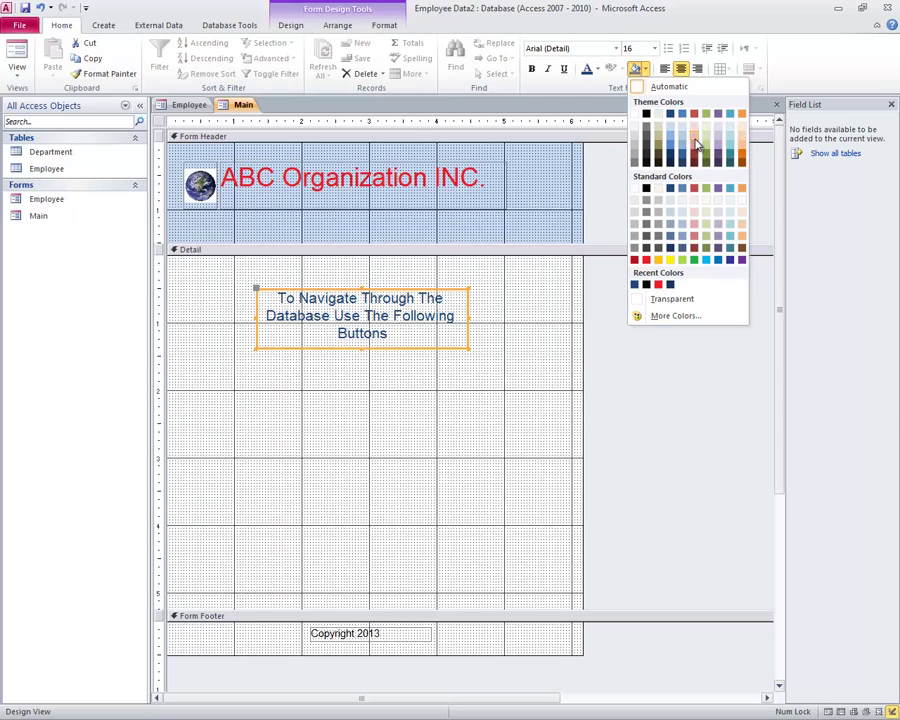
pyautogui.click(696, 143)
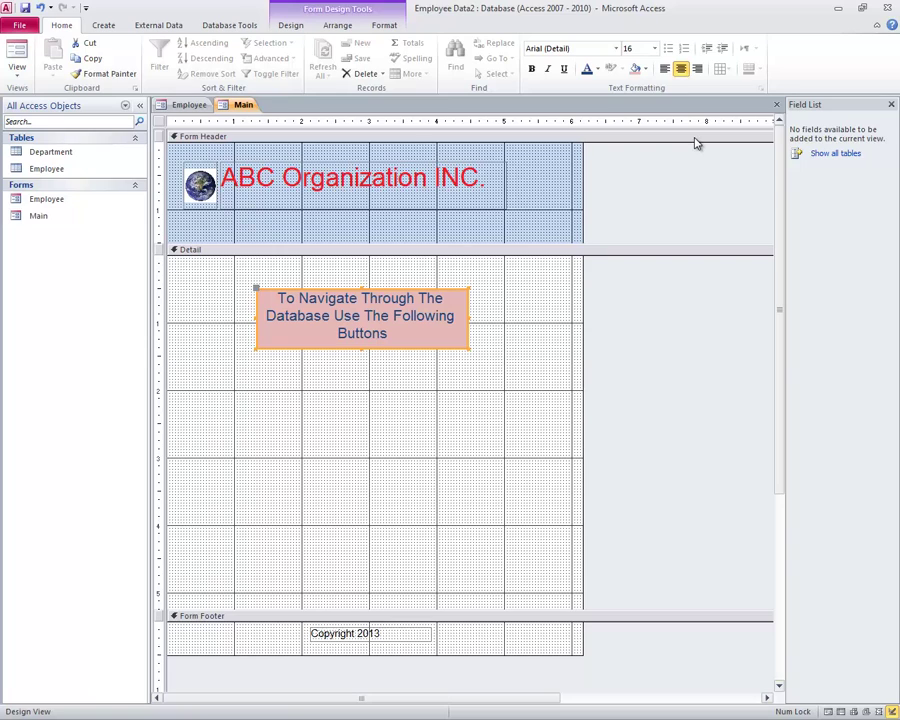
pyautogui.click(645, 69)
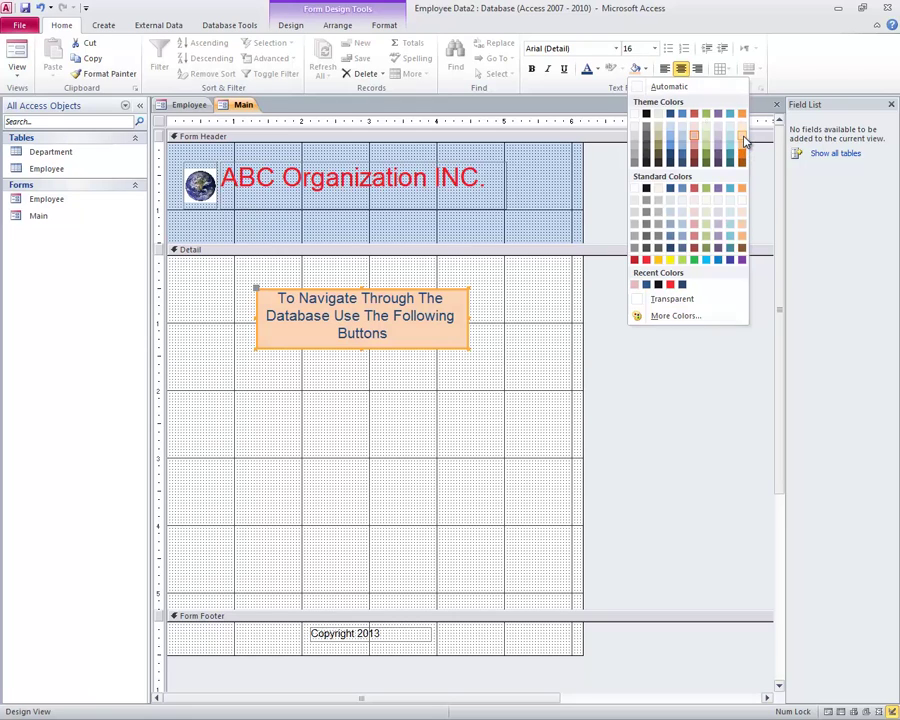
pyautogui.click(745, 140)
pyautogui.click(645, 69)
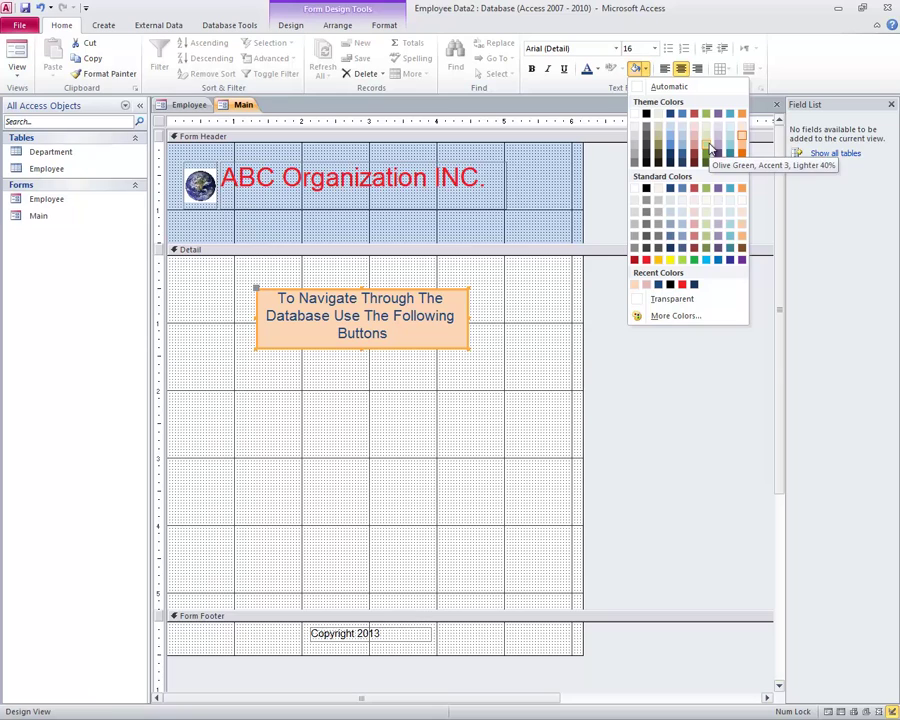
pyautogui.click(707, 143)
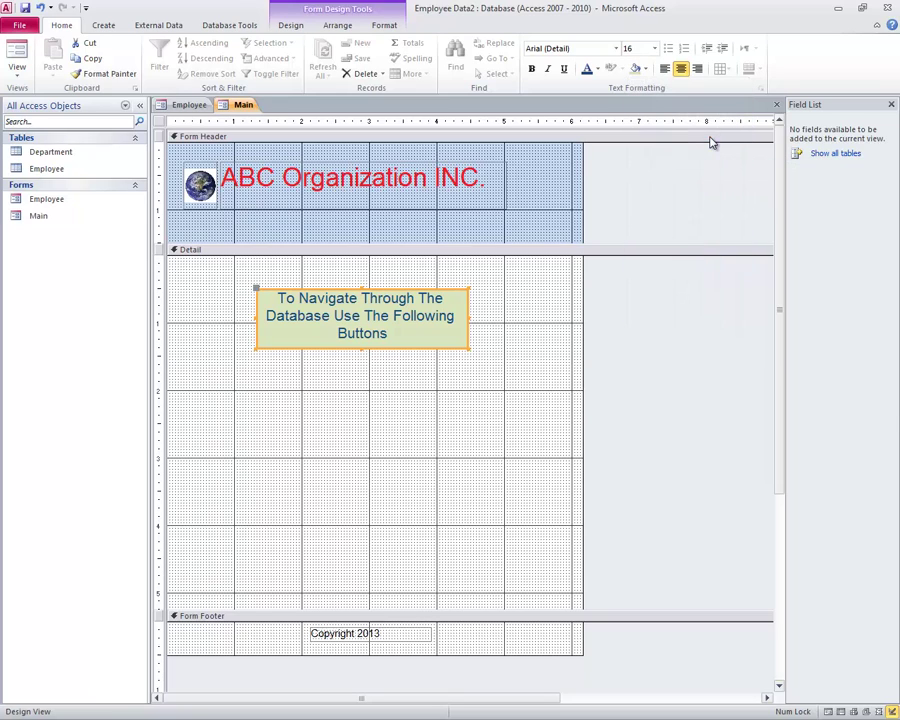
pyautogui.click(510, 346)
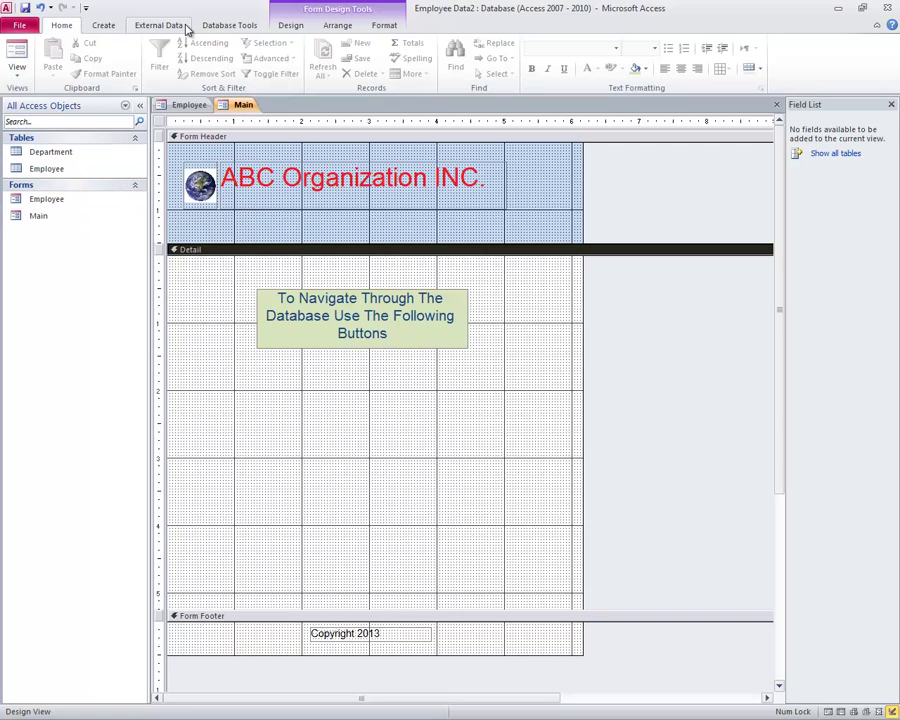
# Draw a small command button about 4 inches across and 2.7 inches down the Detail section, assigning the Application action Quit Application.
pyautogui.click(288, 27)
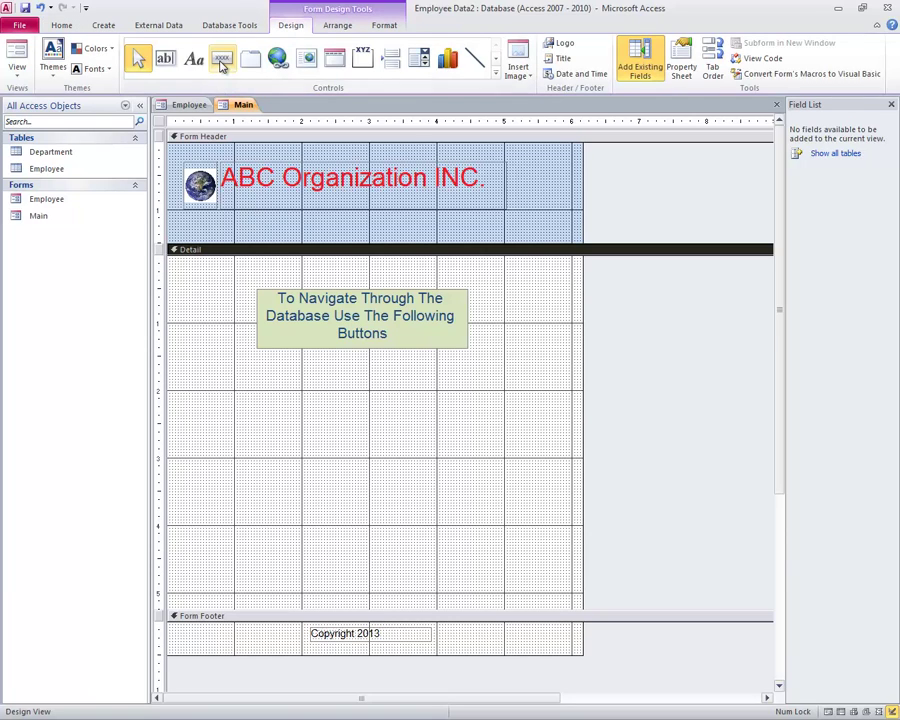
pyautogui.click(222, 60)
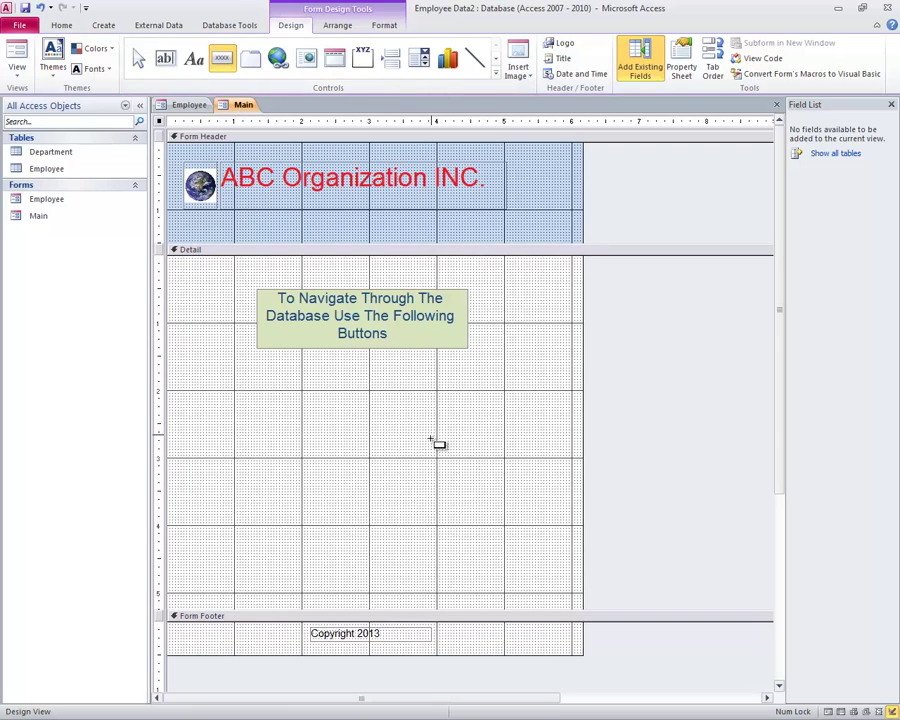
pyautogui.moveTo(432, 436); pyautogui.dragTo(468, 460)
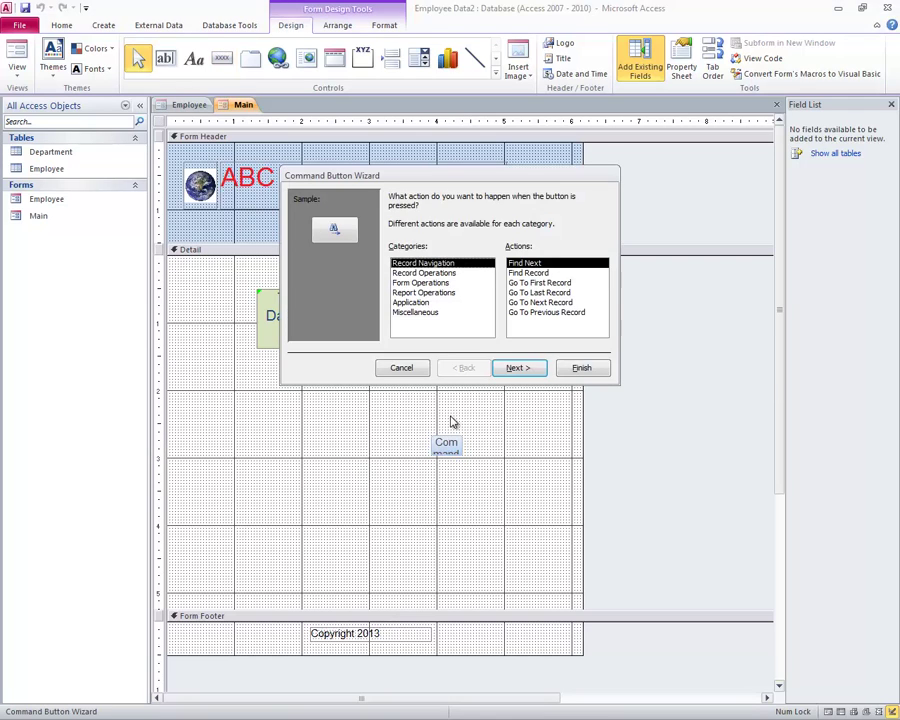
pyautogui.click(416, 302)
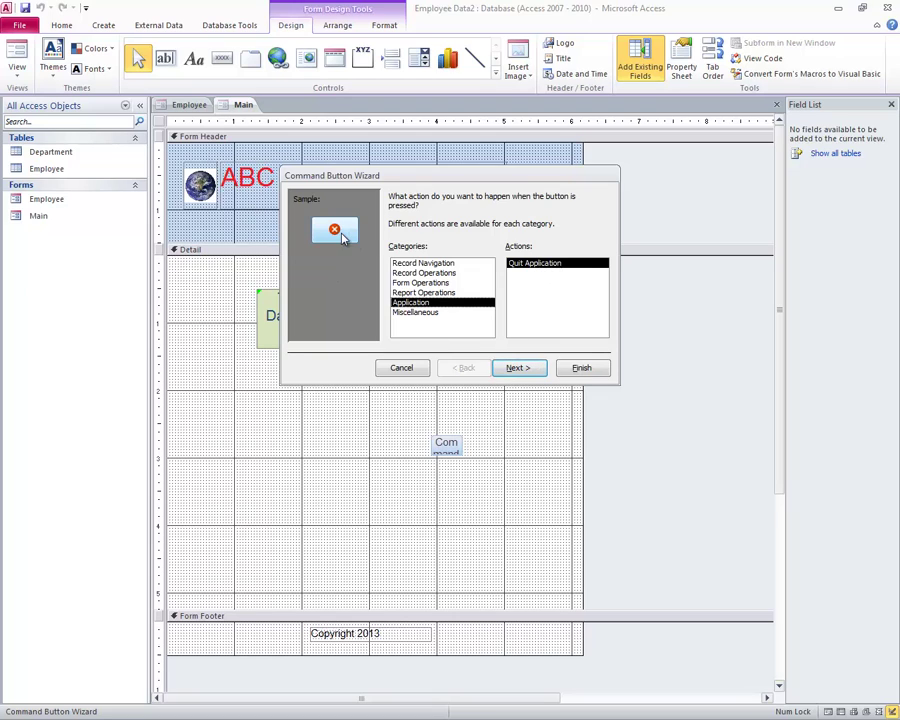
pyautogui.click(517, 369)
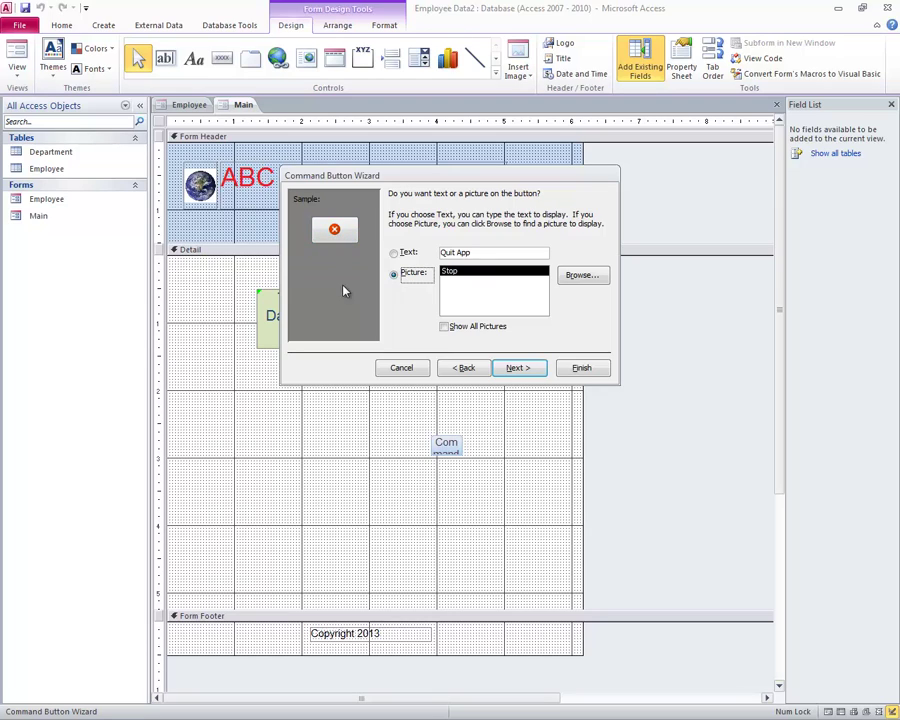
# Keep the Stop picture for the quit button, name it ExitButton, and shift it onto the 4-inch gridline.
pyautogui.click(519, 369)
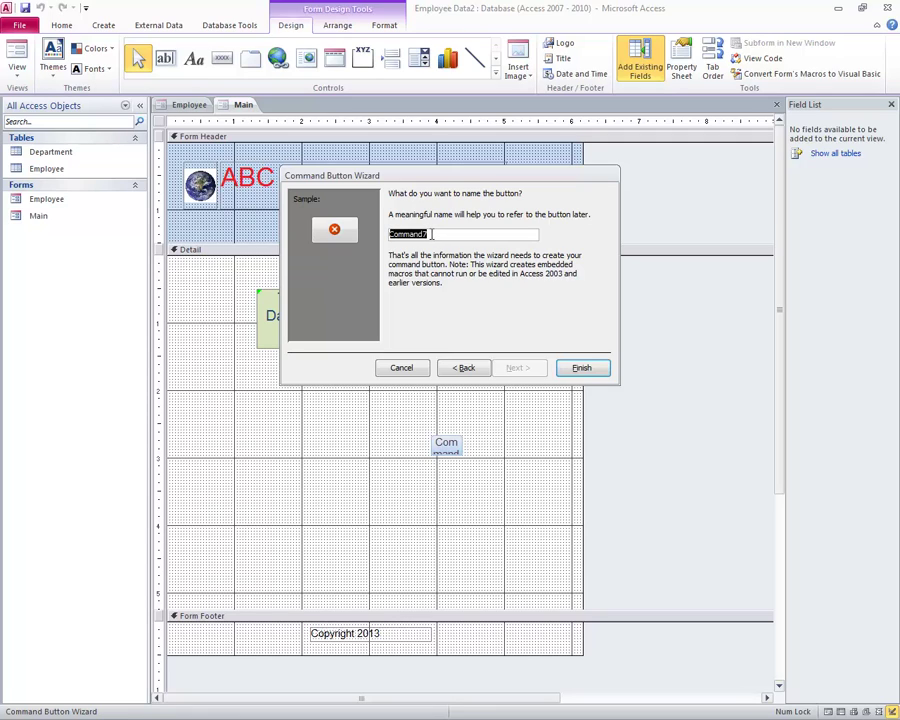
pyautogui.write('ExitButton')
pyautogui.click(582, 369)
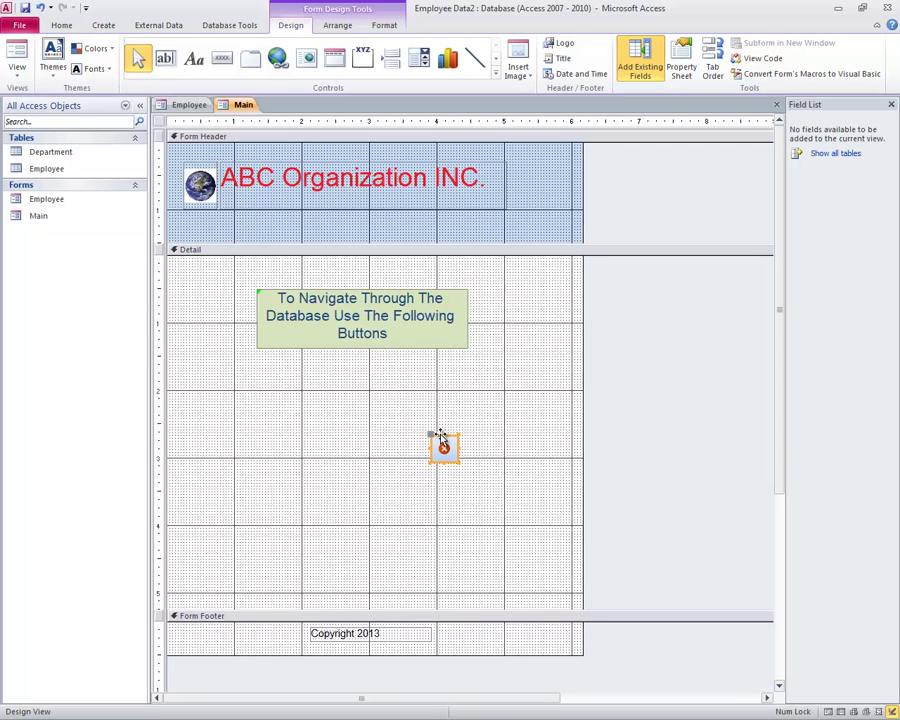
pyautogui.moveTo(438, 432); pyautogui.dragTo(435, 430)
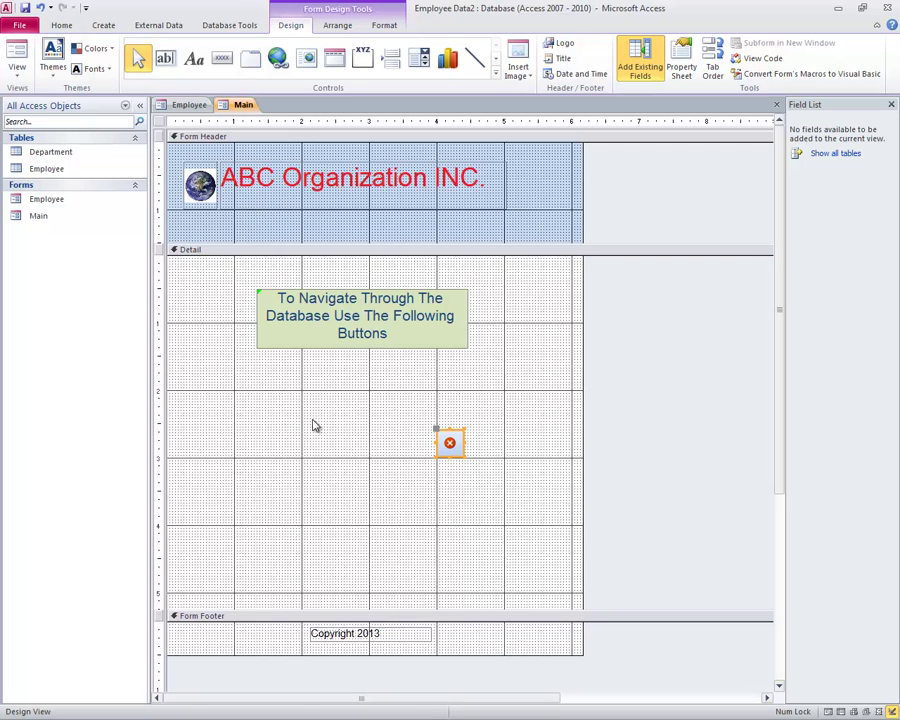
# Draw a small command button about 1.5 inches across and 2.6 inches down the Detail section, assigning the Form Operations action Open Form.
pyautogui.click(222, 58)
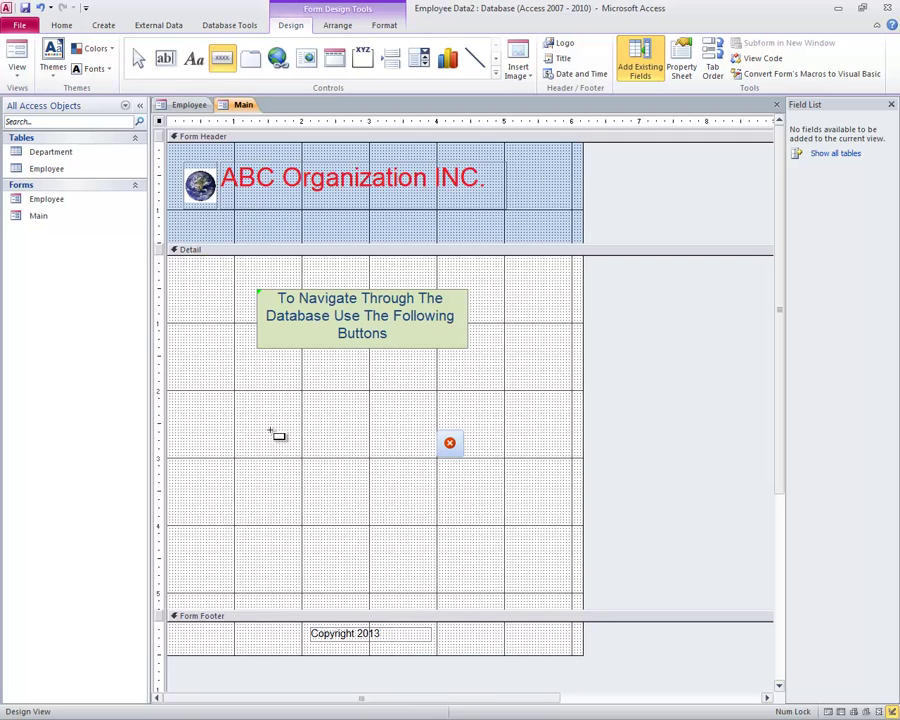
pyautogui.moveTo(269, 430); pyautogui.dragTo(303, 460)
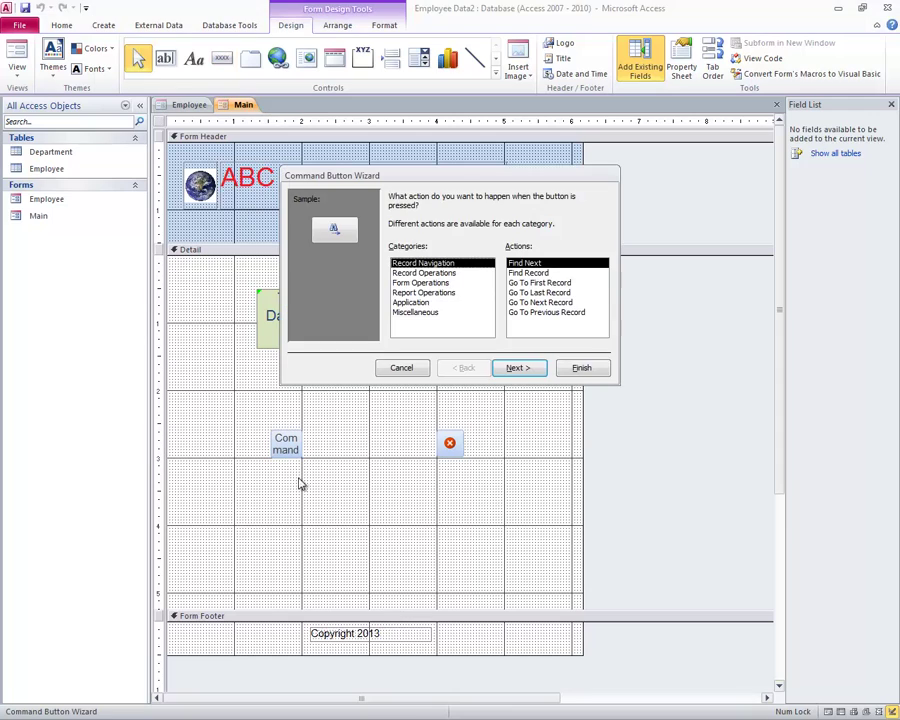
pyautogui.click(427, 283)
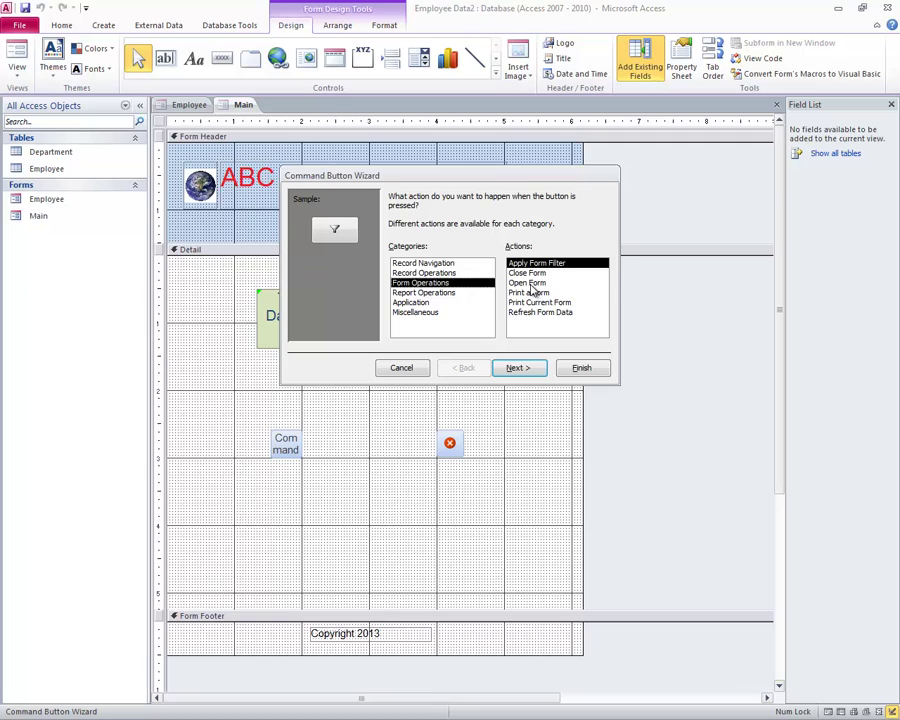
pyautogui.click(535, 284)
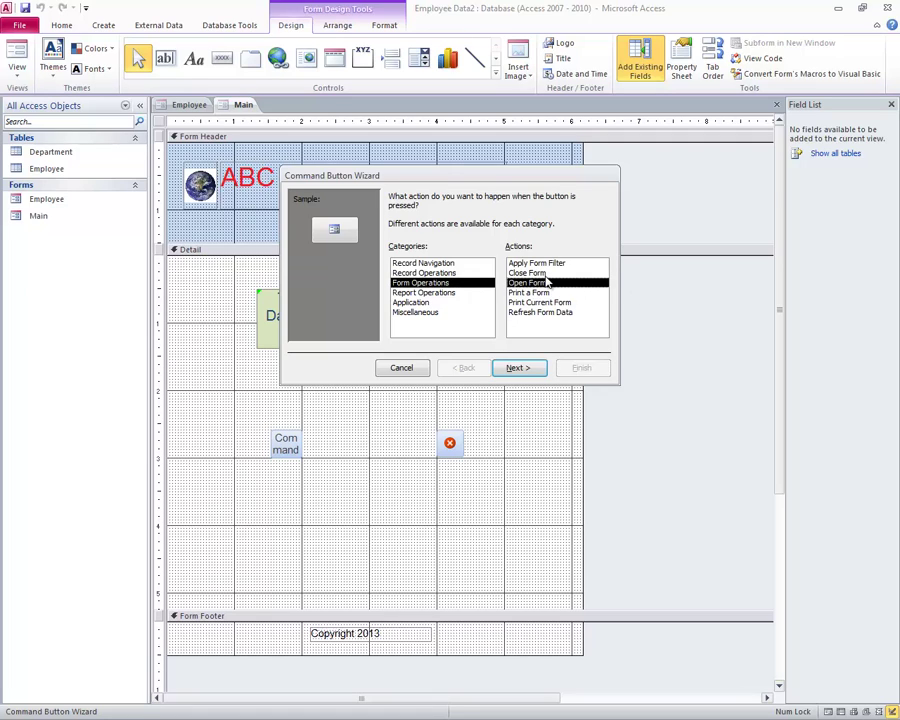
pyautogui.click(527, 372)
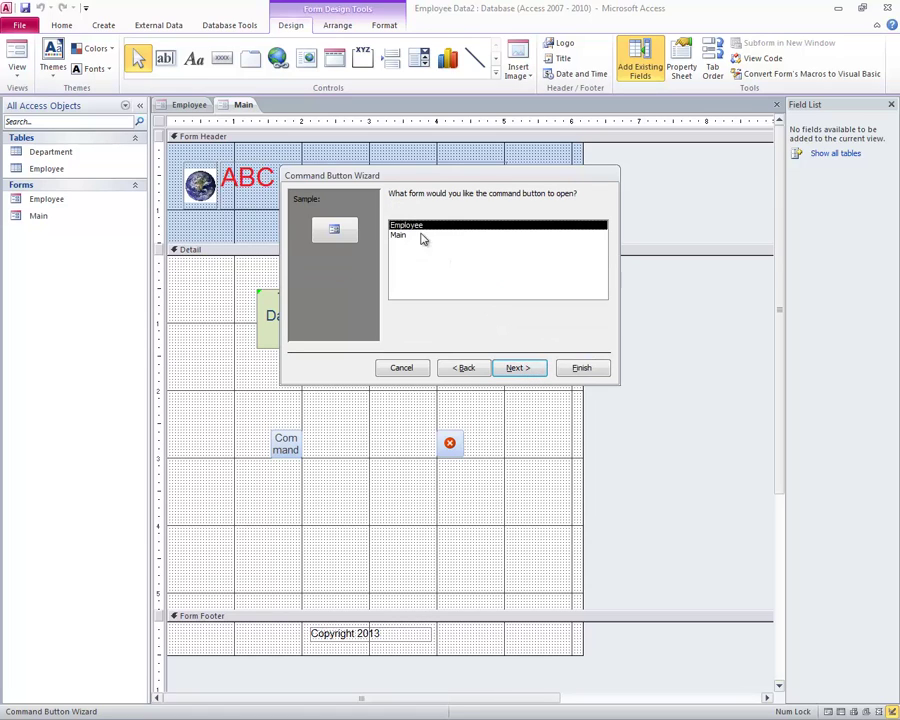
# Target the Employee form with all records shown, keep the MS Access Form picture, and name the button OpenForm.
pyautogui.click(521, 371)
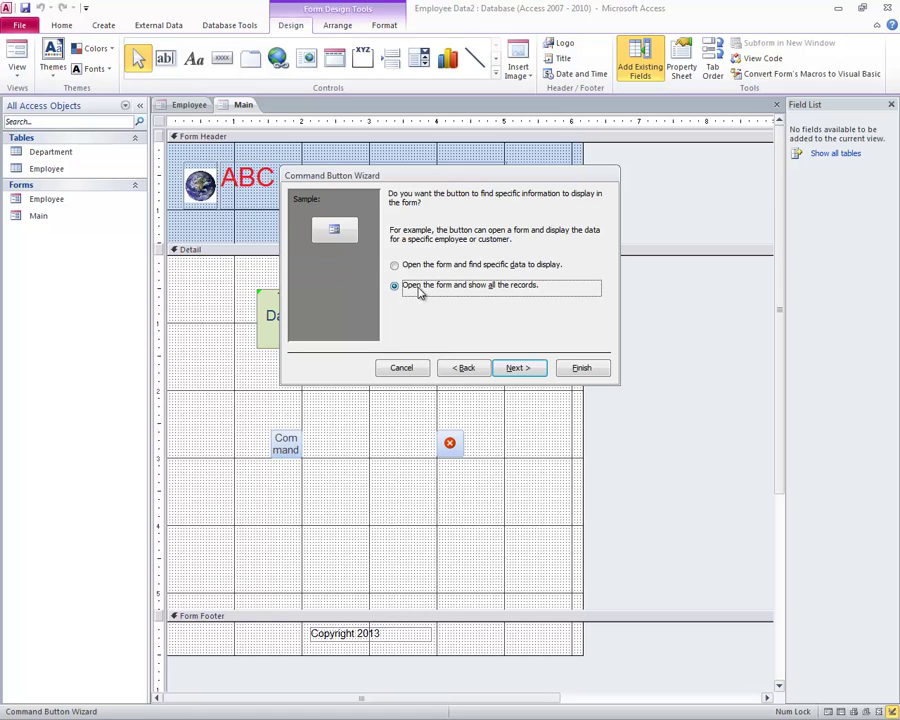
pyautogui.click(518, 368)
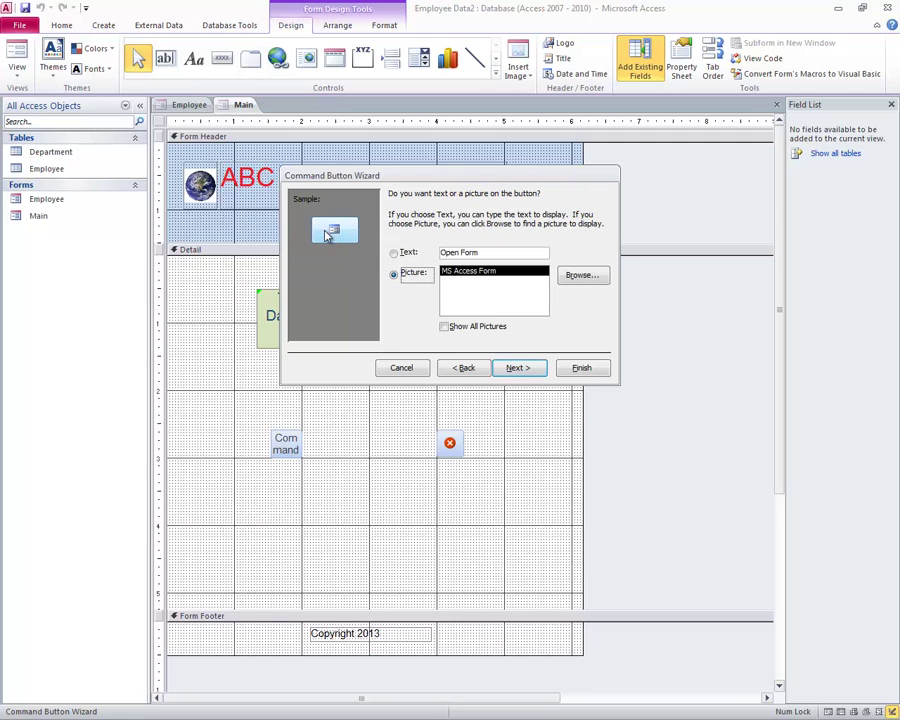
pyautogui.click(517, 368)
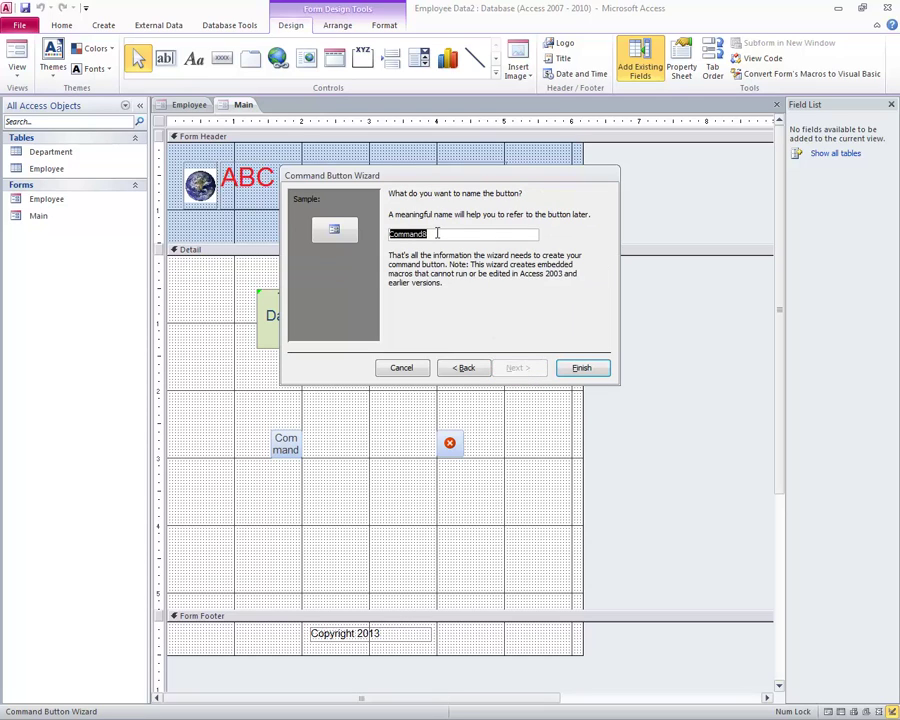
pyautogui.write('OpenForm')
pyautogui.click(582, 368)
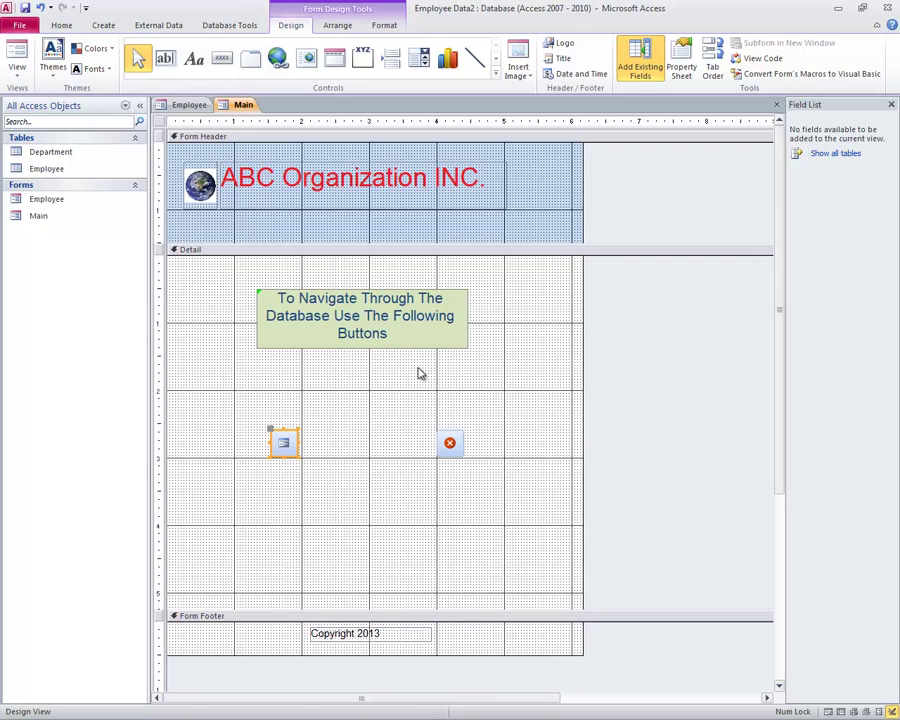
# Draw another command button about 2.8 inches across, between the existing two, assigning the Form Operations action Print a Form.
pyautogui.click(222, 58)
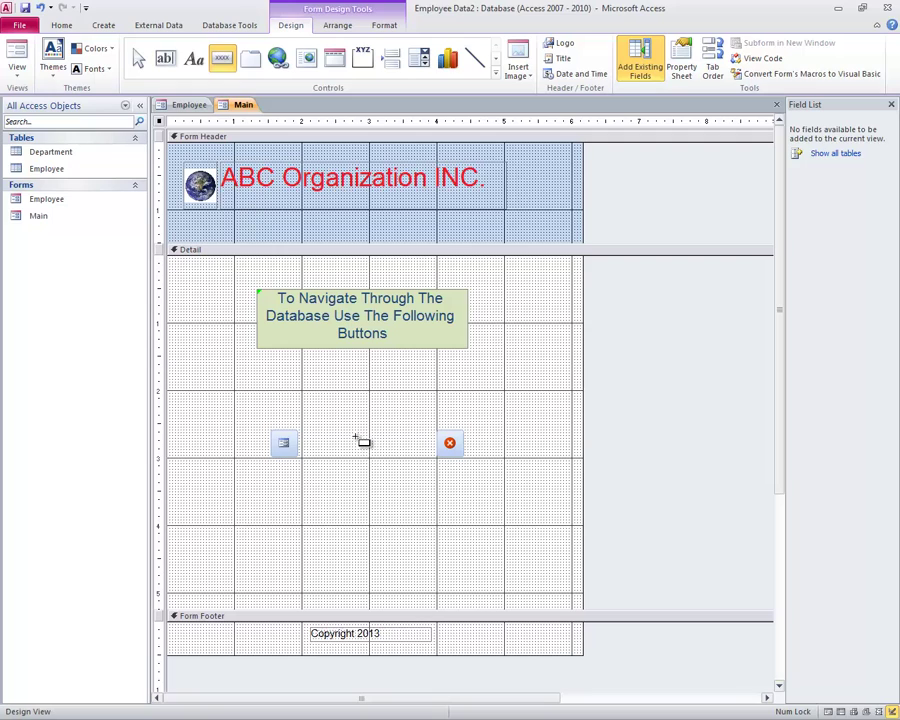
pyautogui.moveTo(357, 440); pyautogui.dragTo(384, 456)
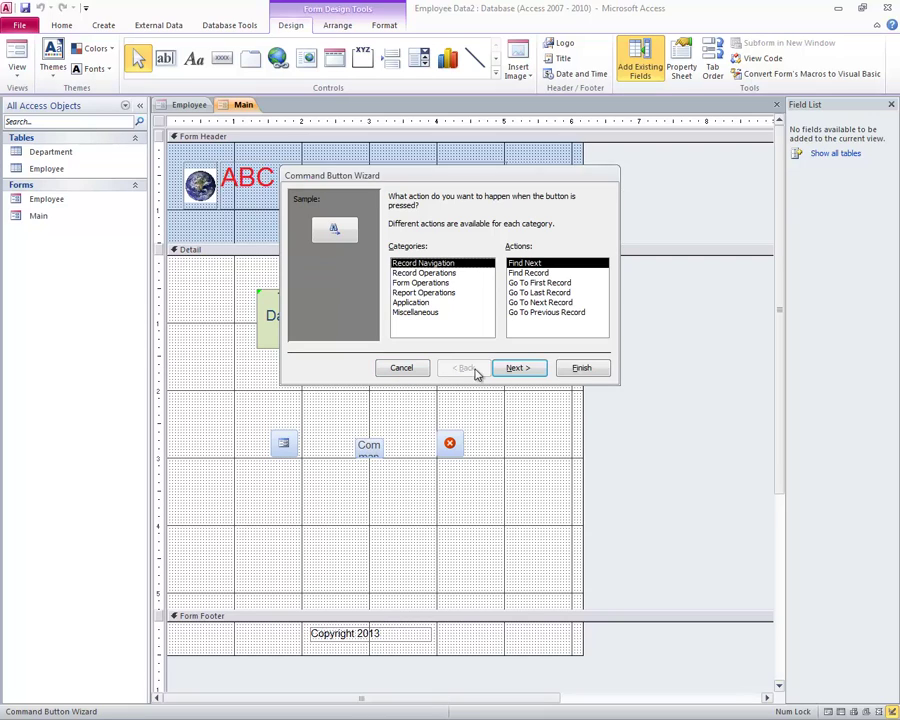
pyautogui.click(431, 284)
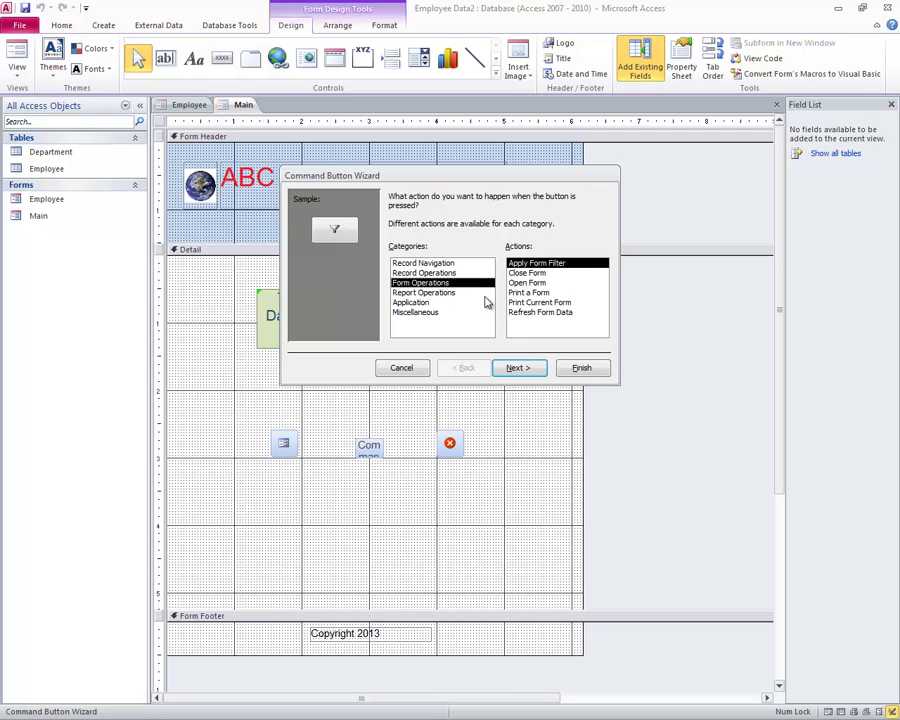
pyautogui.click(533, 293)
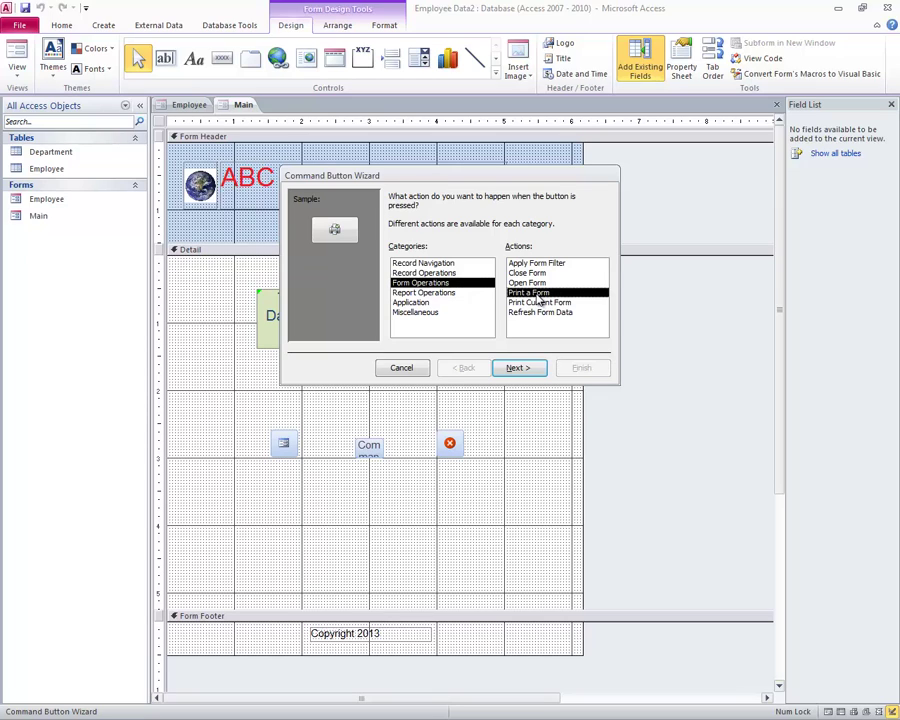
pyautogui.click(519, 369)
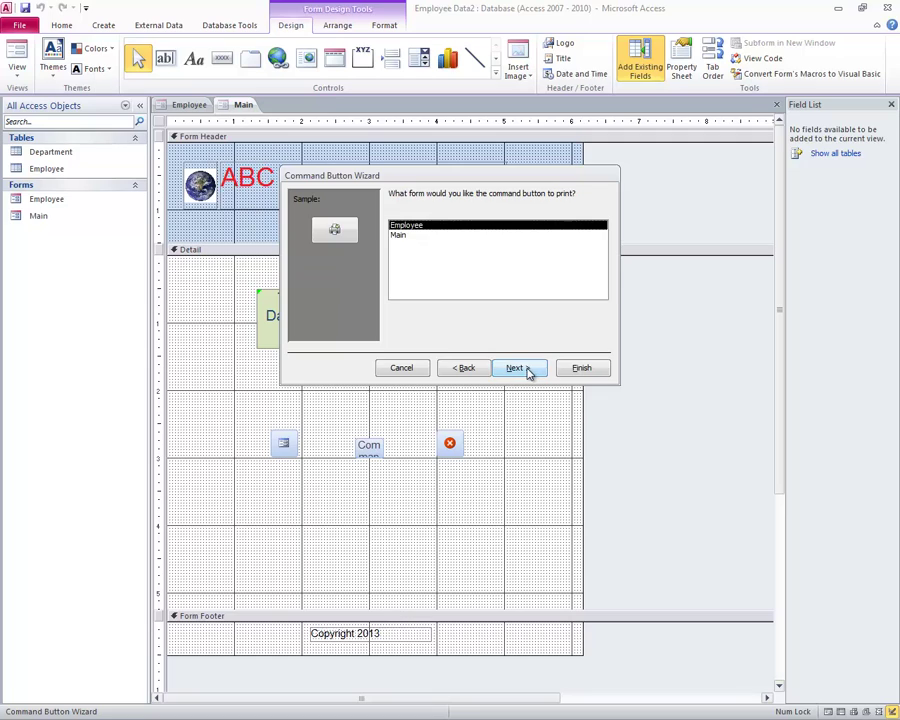
# Target the Employee form with the Printer picture, name the button PrintForm, and level it with the other two buttons.
pyautogui.click(518, 368)
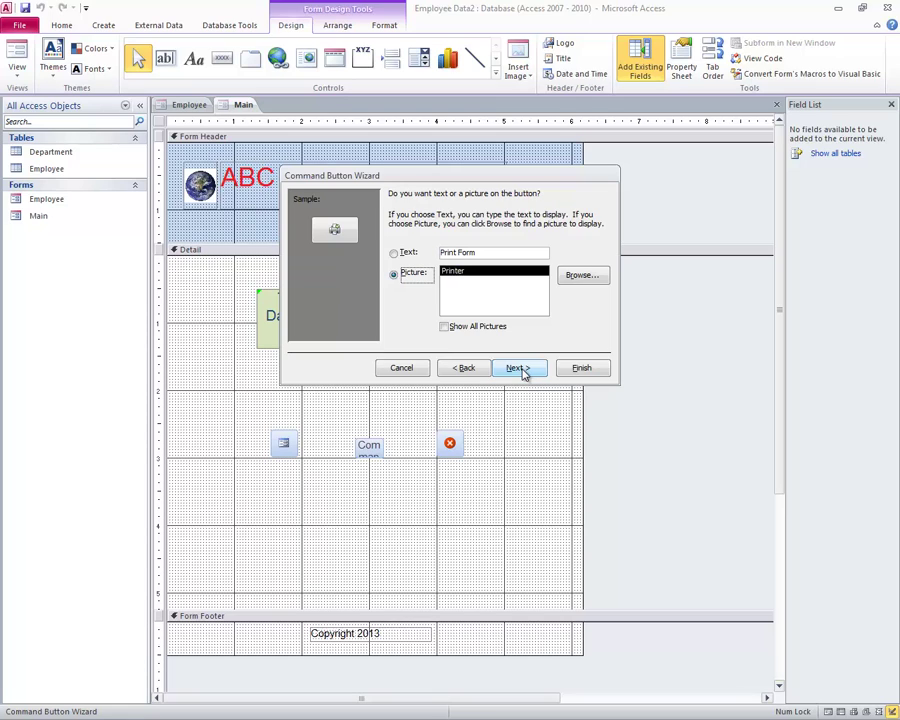
pyautogui.click(518, 368)
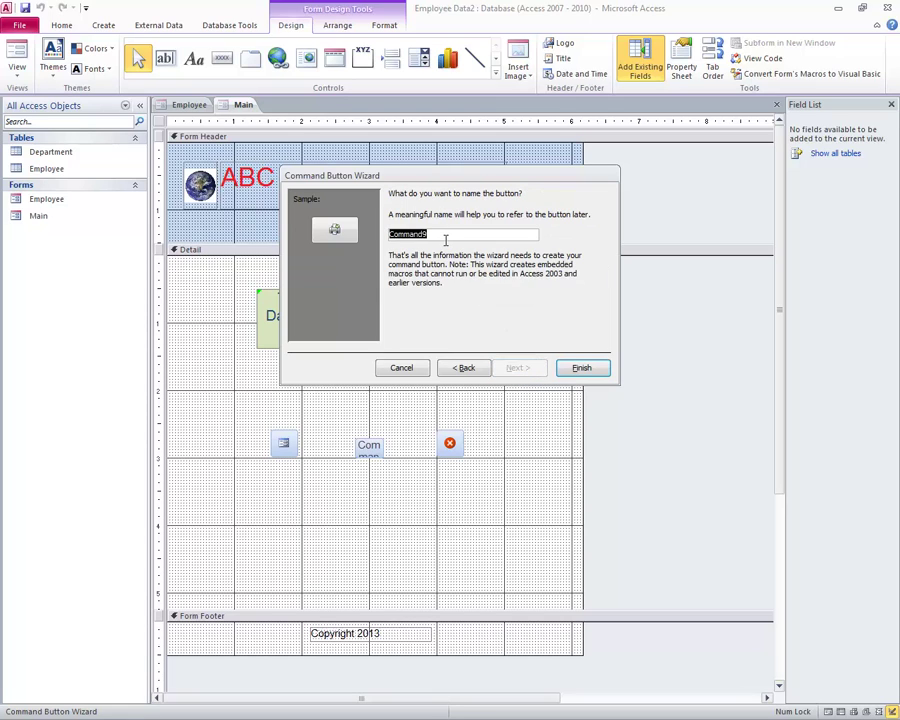
pyautogui.write('PrintForm')
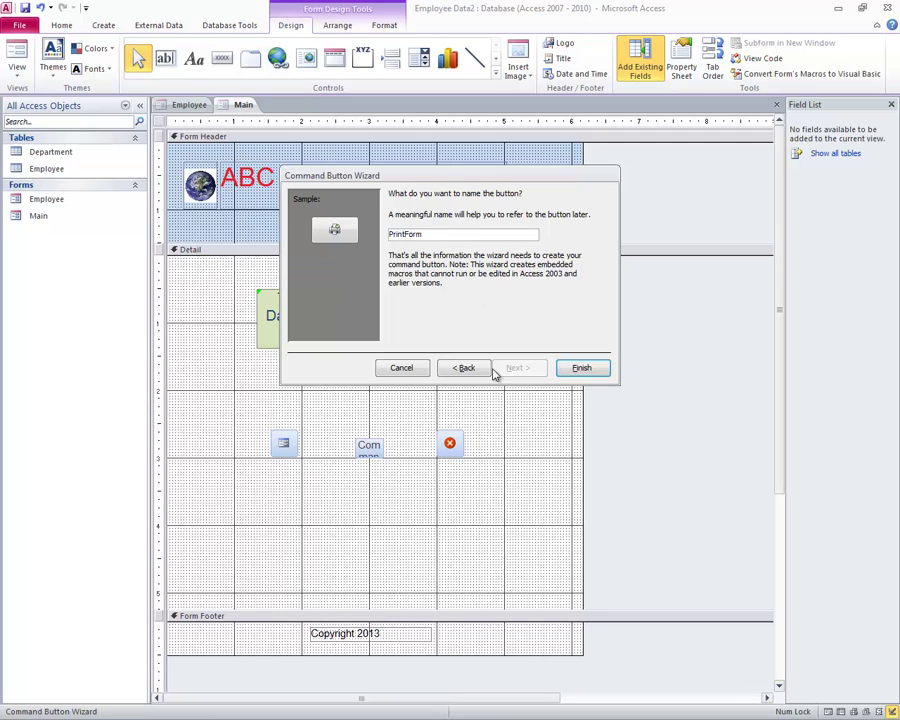
pyautogui.click(582, 368)
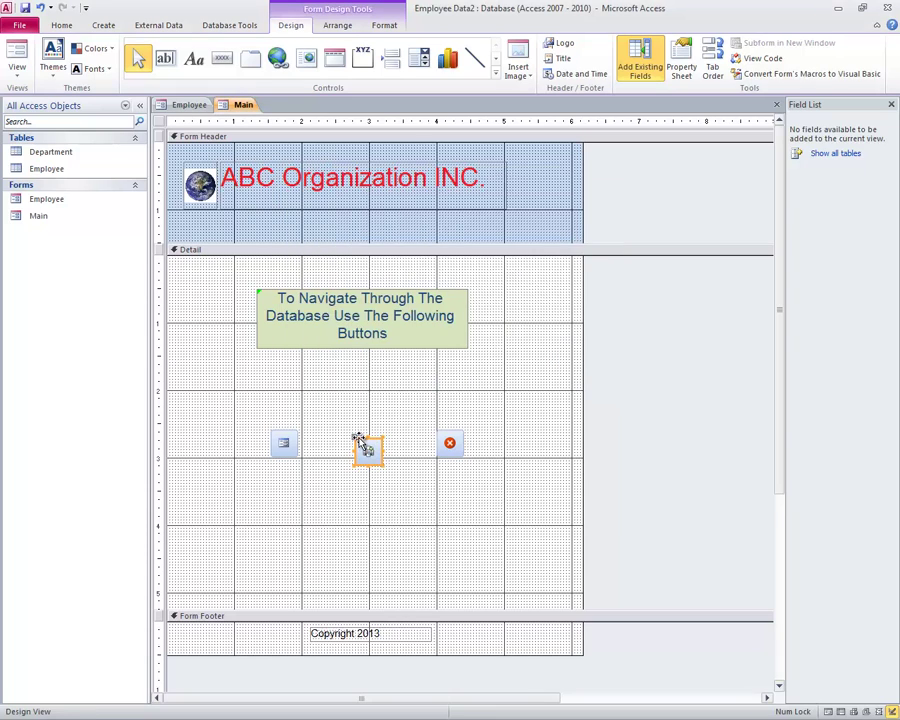
pyautogui.moveTo(358, 440); pyautogui.dragTo(361, 437)
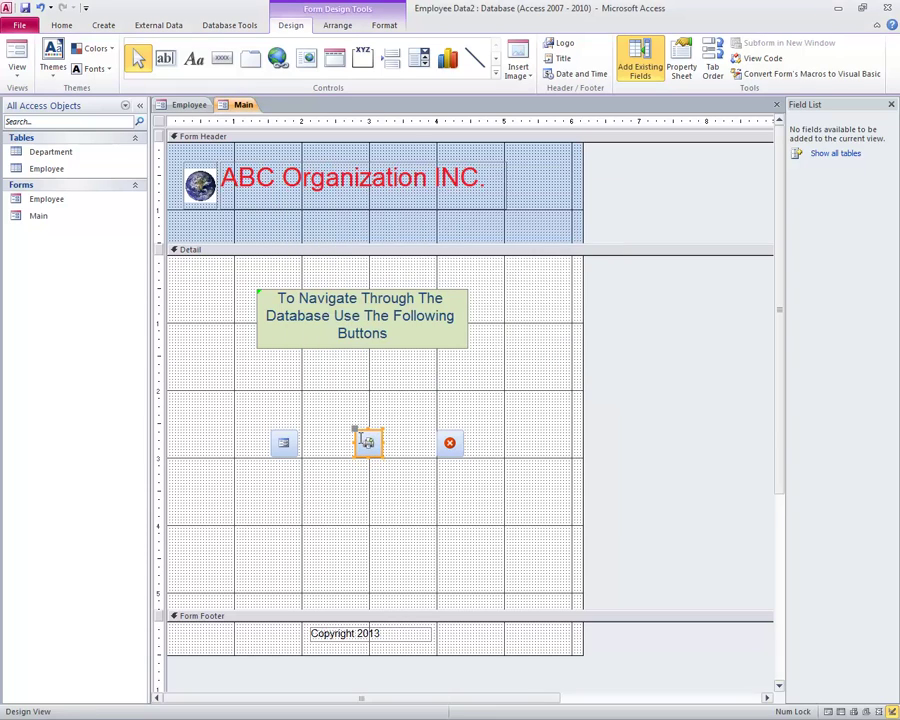
# Shift the open-form button slightly right to even out the button spacing, and save the Main form.
pyautogui.click(291, 434)
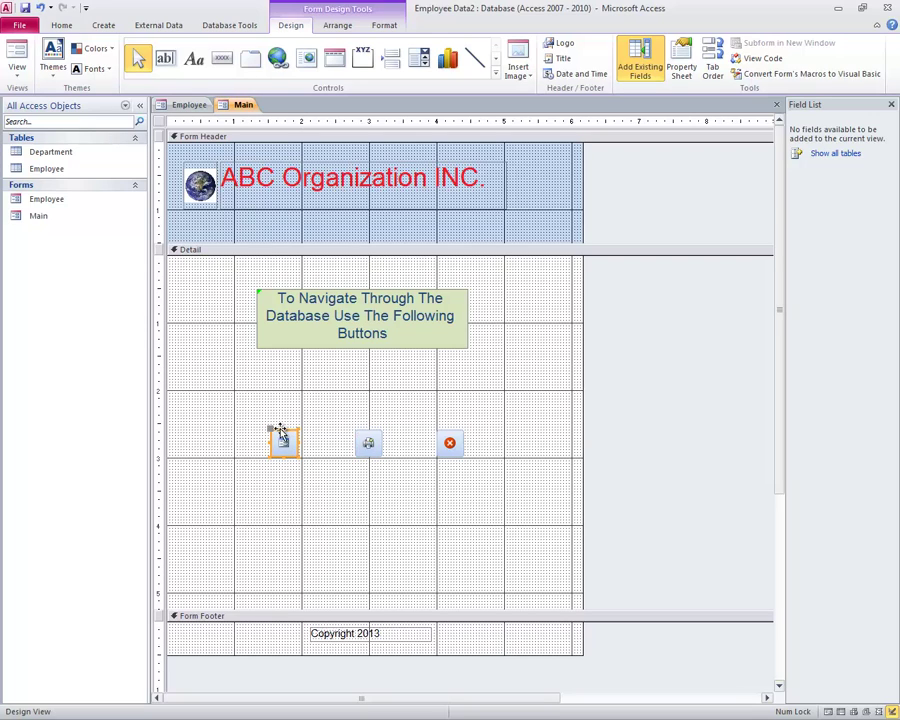
pyautogui.click(281, 430)
pyautogui.press('Right')
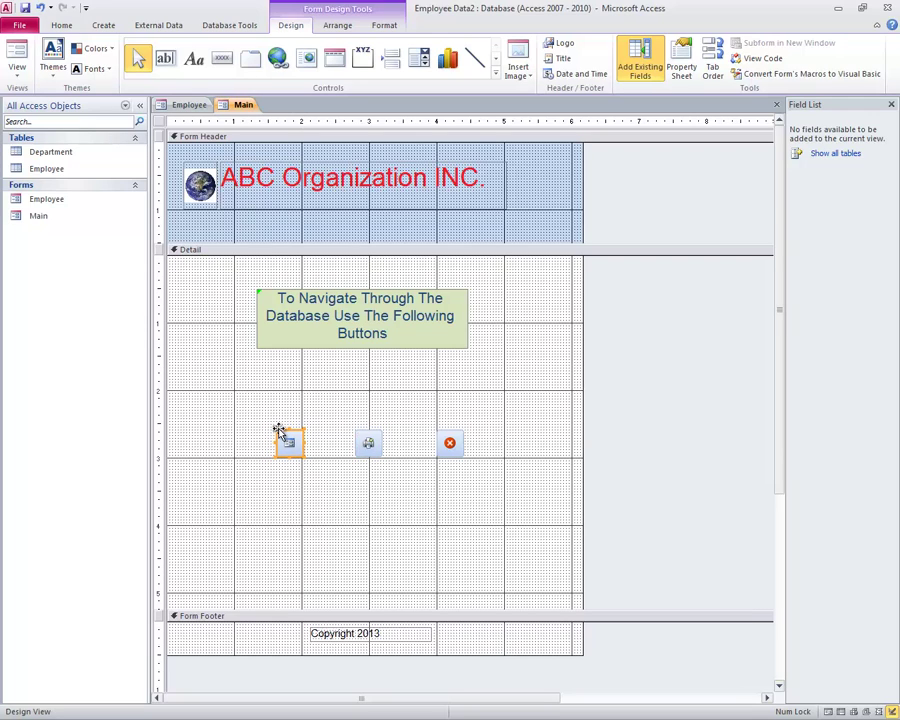
pyautogui.moveTo(281, 430); pyautogui.dragTo(276, 430)
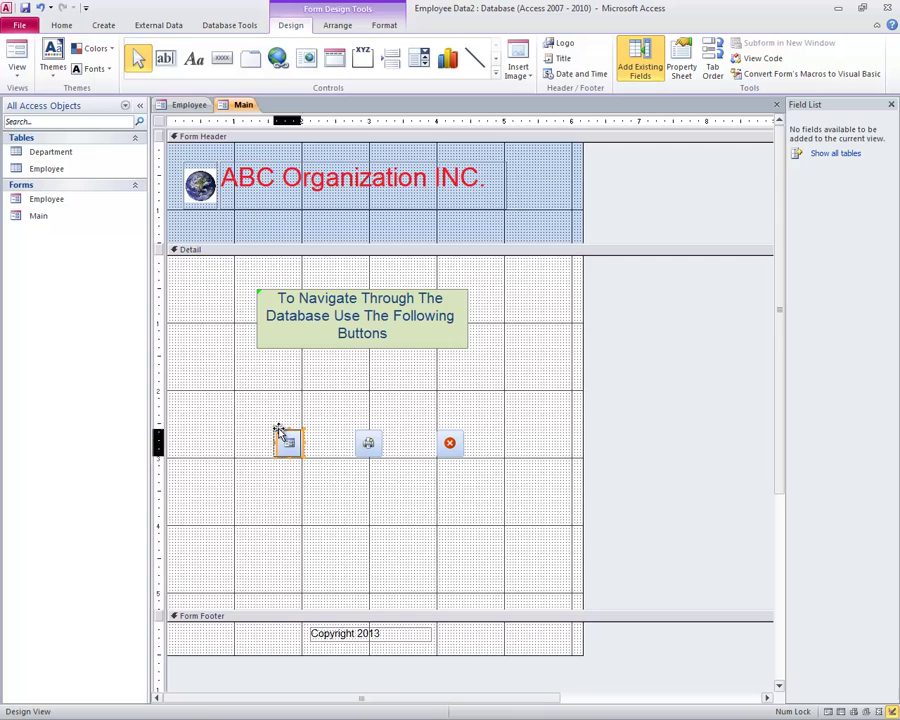
pyautogui.click(360, 492)
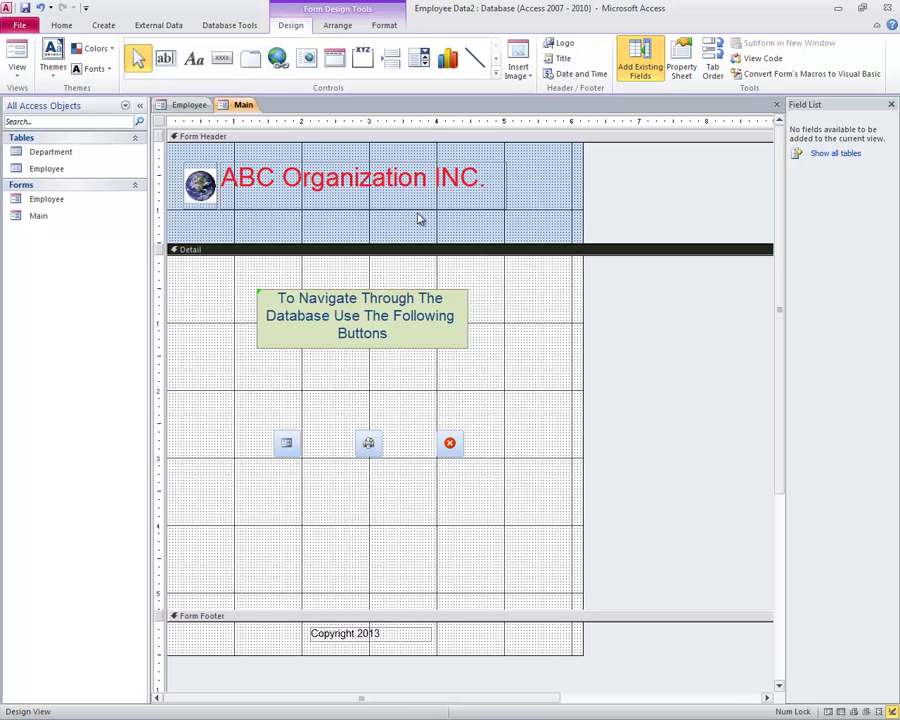
pyautogui.click(26, 8)
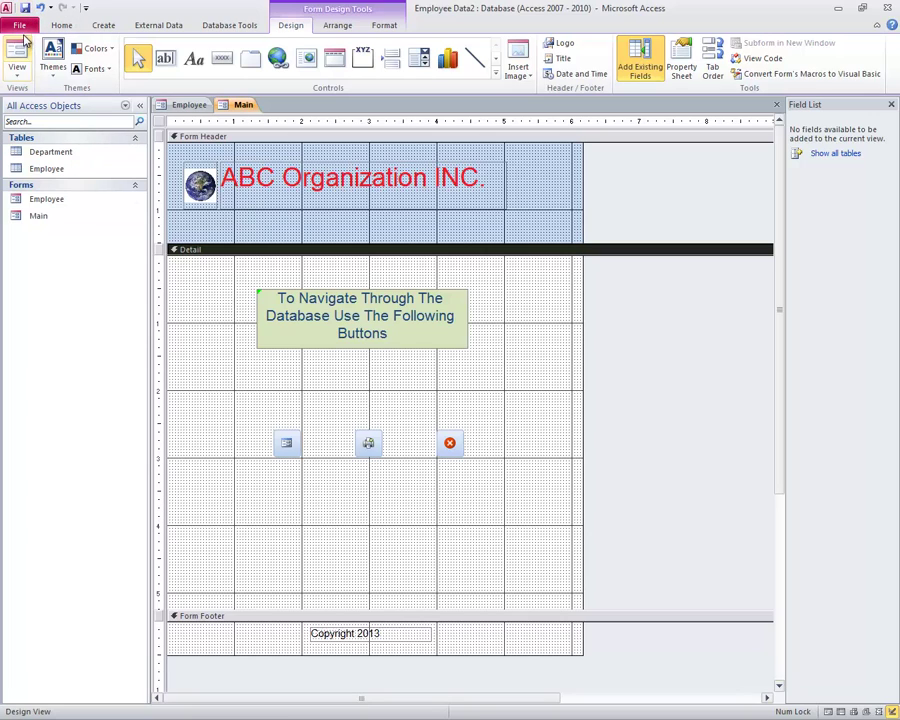
# Set Main as the current database's display form in the Access options, and close the database.
pyautogui.click(20, 26)
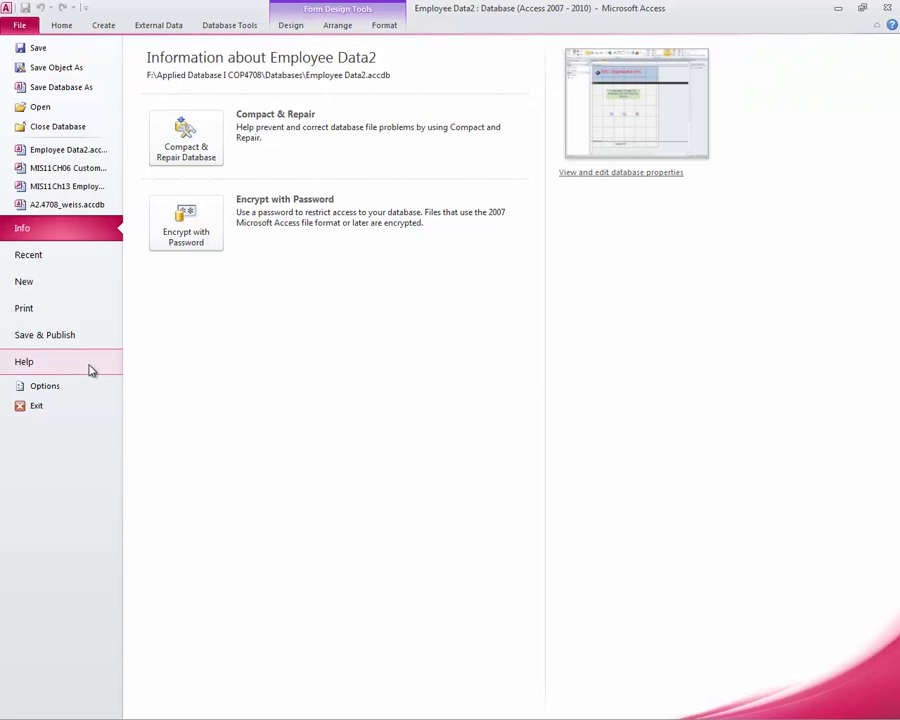
pyautogui.click(69, 387)
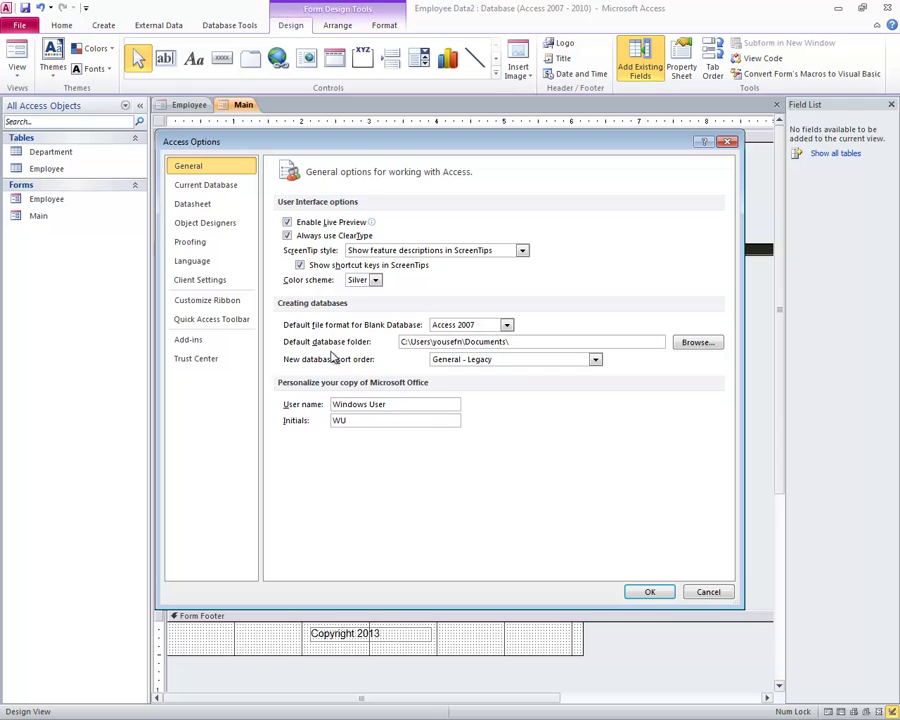
pyautogui.click(232, 190)
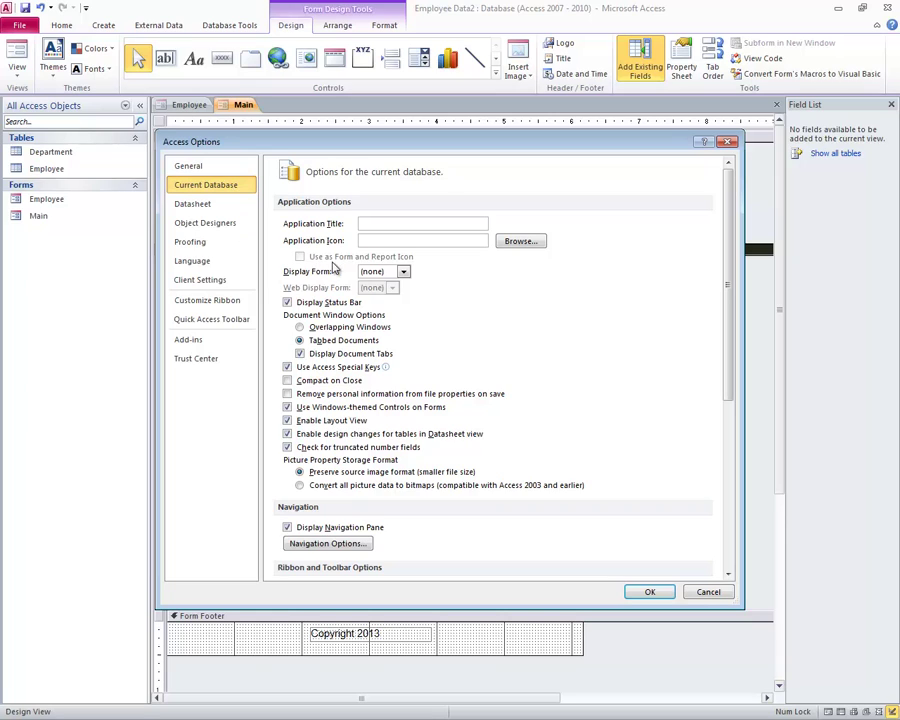
pyautogui.click(404, 272)
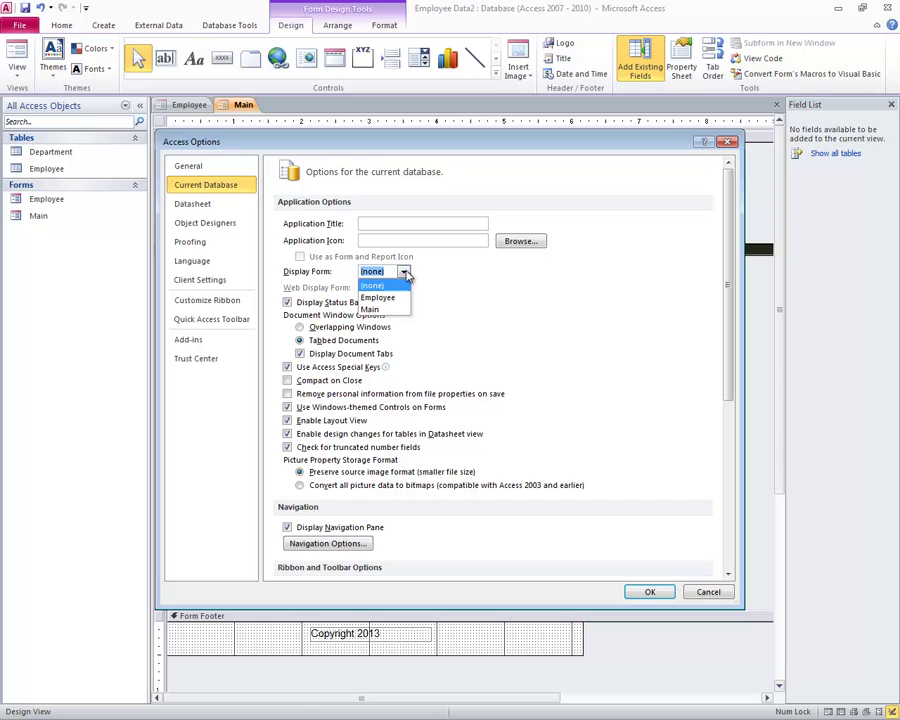
pyautogui.click(391, 311)
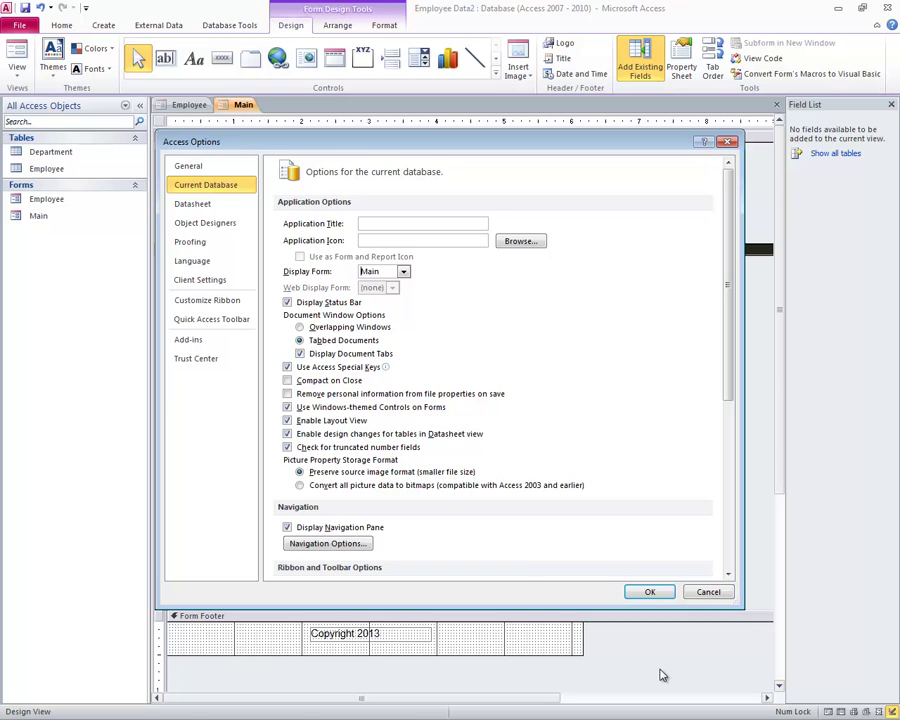
pyautogui.click(650, 593)
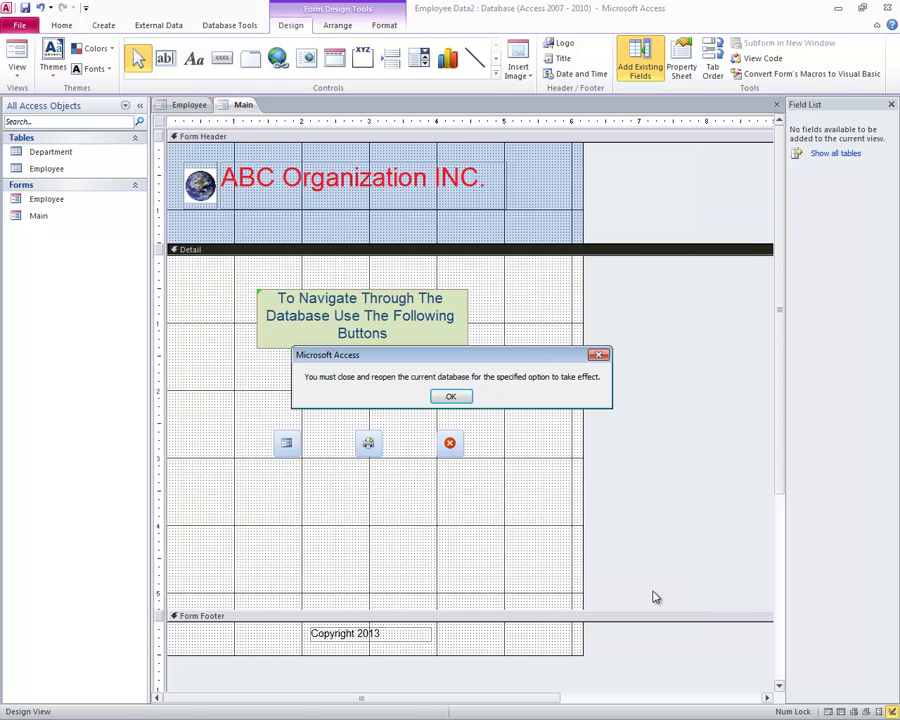
pyautogui.click(451, 397)
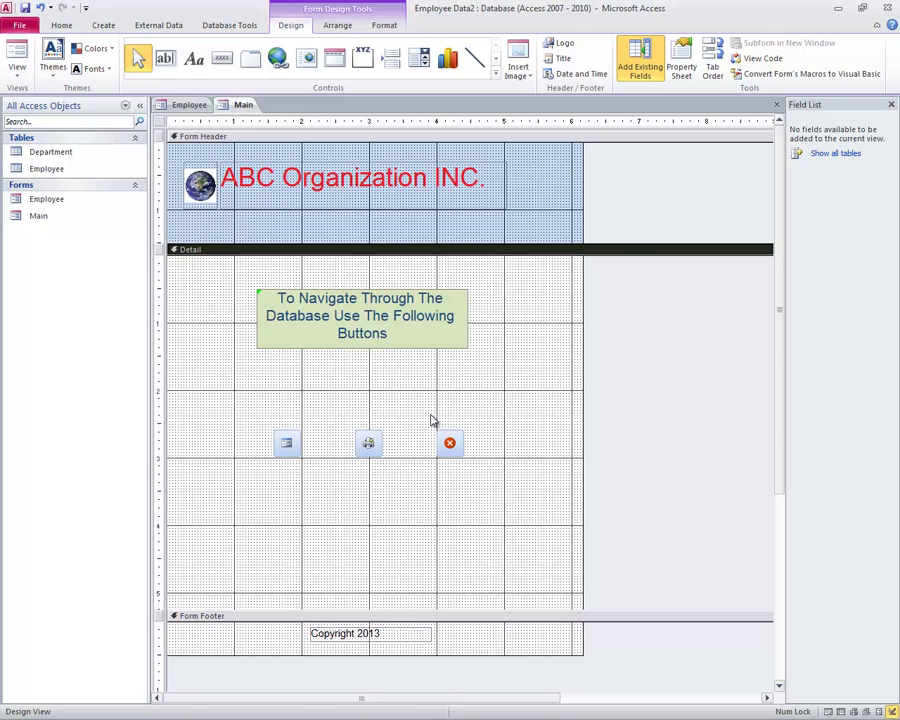
pyautogui.click(891, 9)
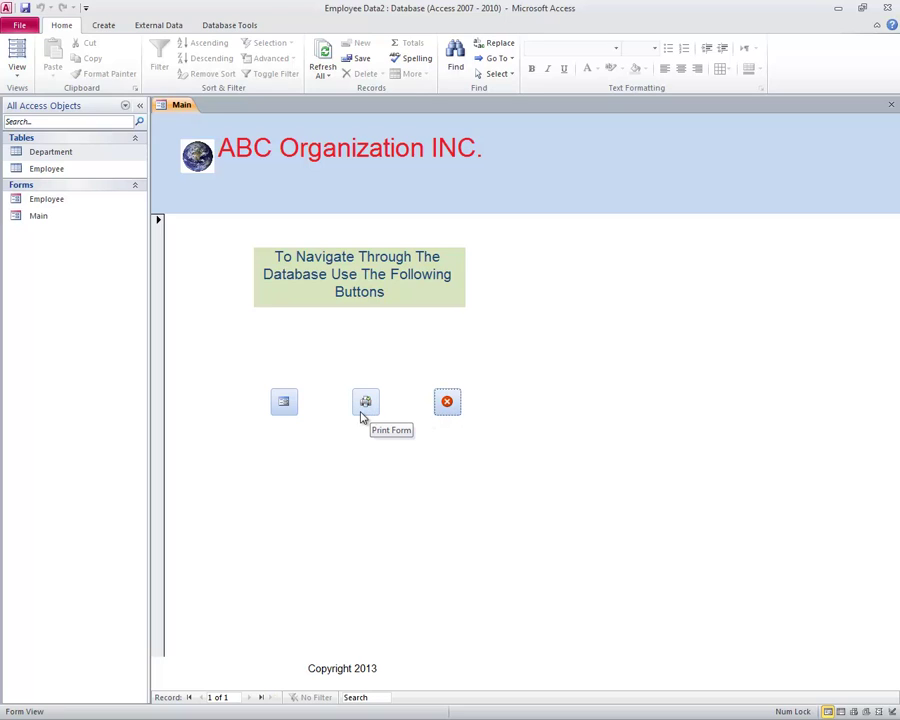
# Test the Main form's open-form, print and quit buttons in turn, cancelling the print dialog.
pyautogui.click(286, 402)
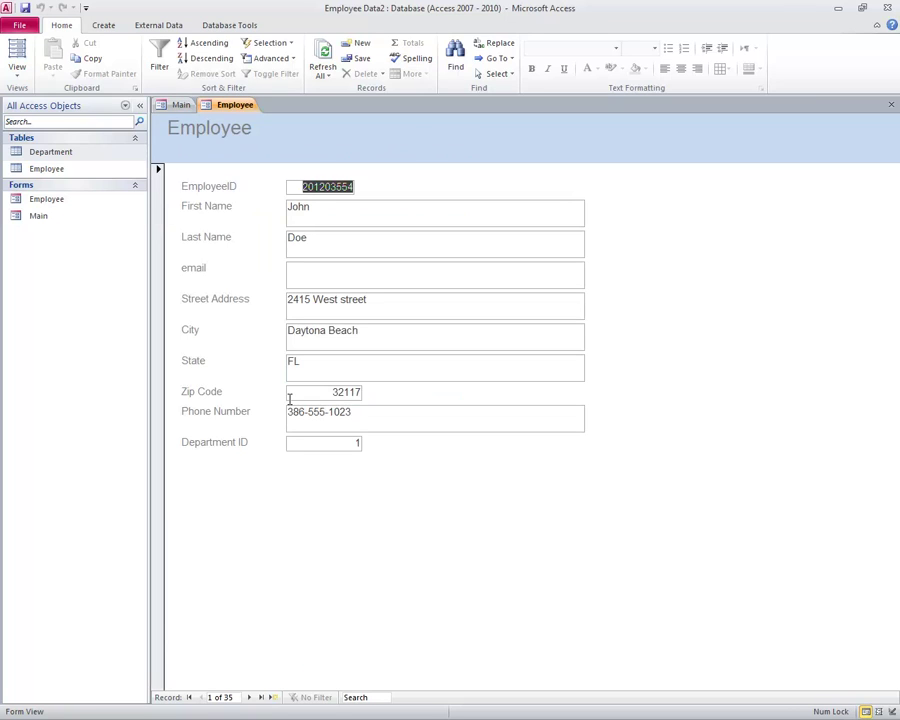
pyautogui.click(180, 106)
pyautogui.click(368, 406)
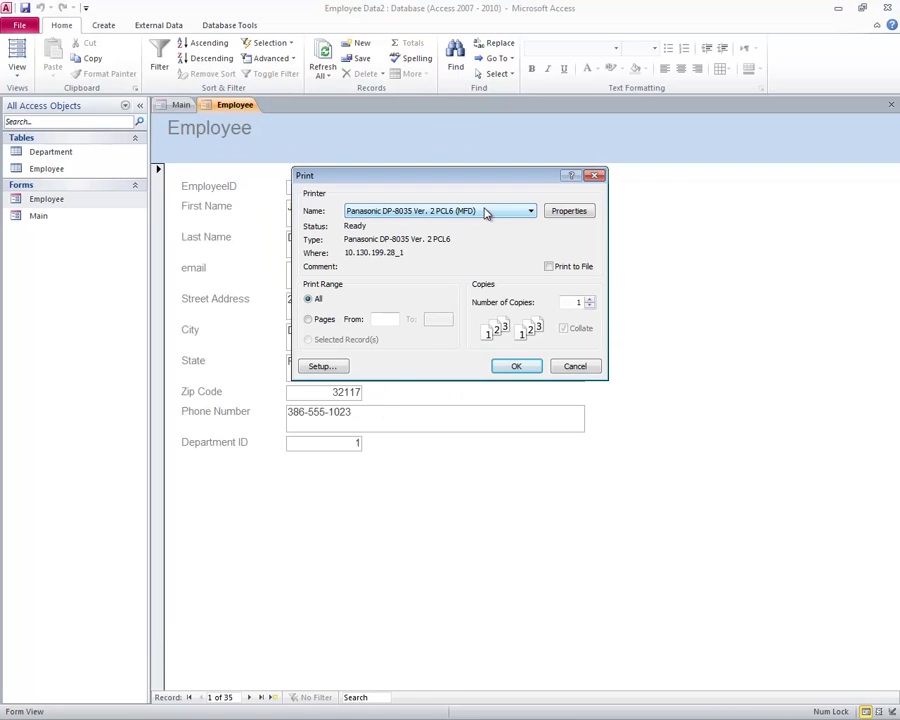
pyautogui.click(574, 367)
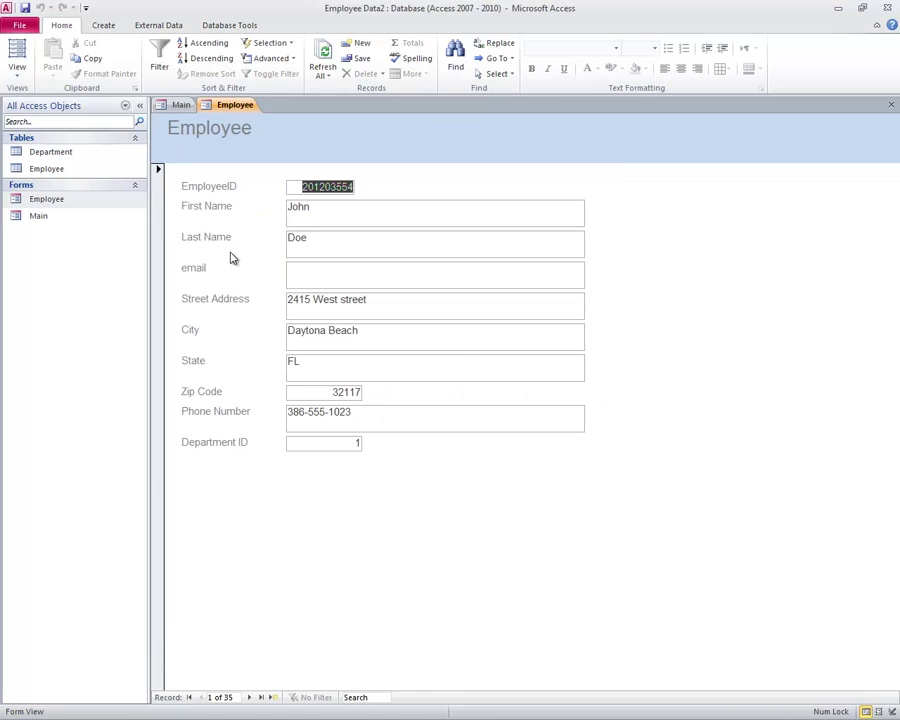
pyautogui.click(180, 107)
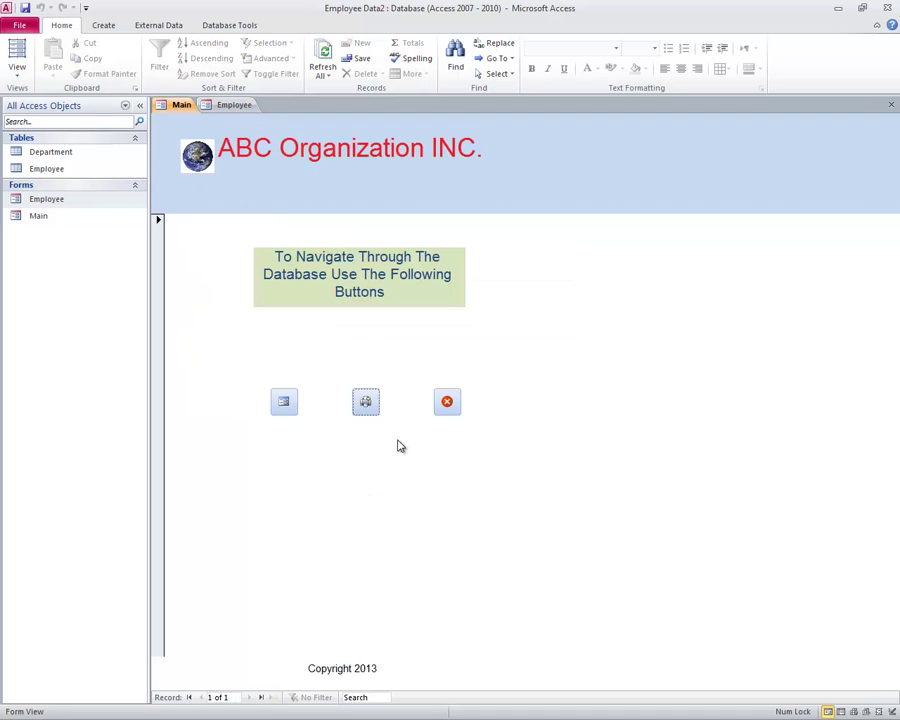
pyautogui.click(448, 404)
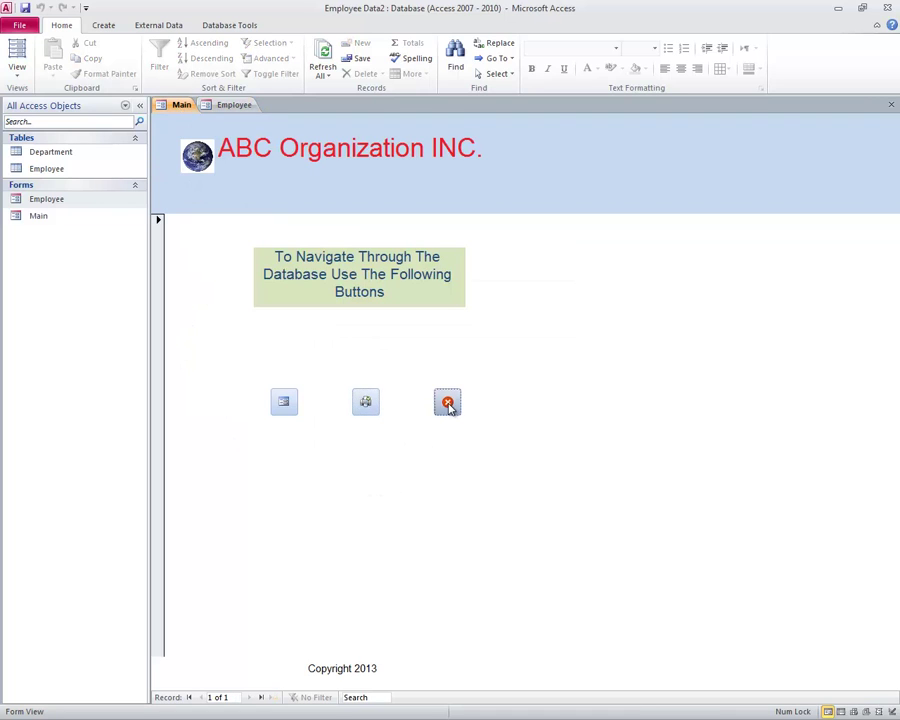